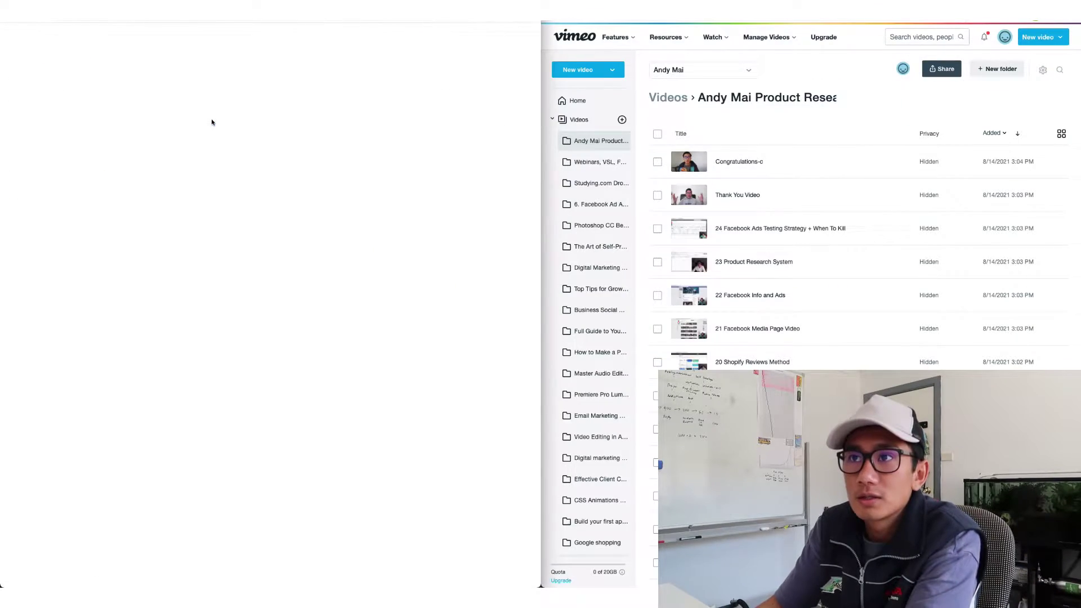
# Step: Leave the student preview and return to the course's instructor Modules page
pyautogui.scroll(-1, 262, 177)
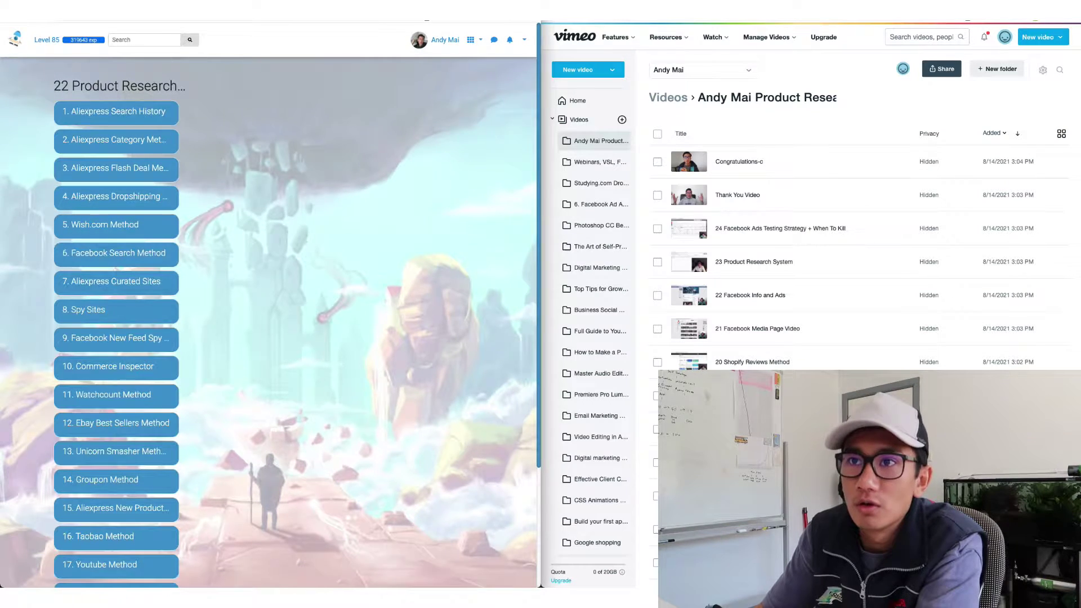
pyautogui.hotkey('ctrl', 'w')
# Step: Create a new course module titled 'Product Testing System'
pyautogui.click(203, 220)
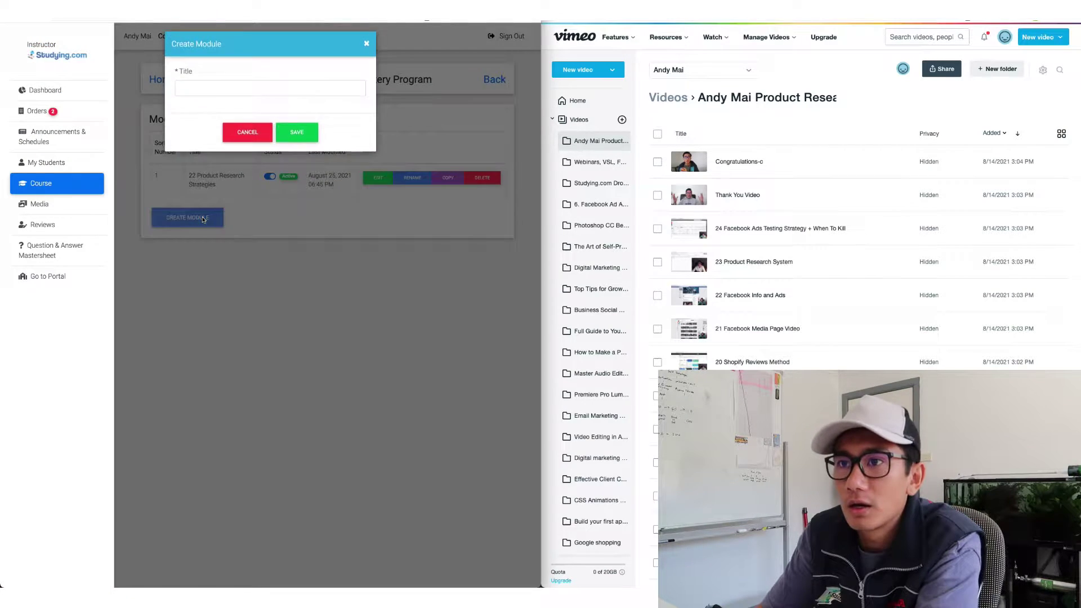
pyautogui.click(291, 92)
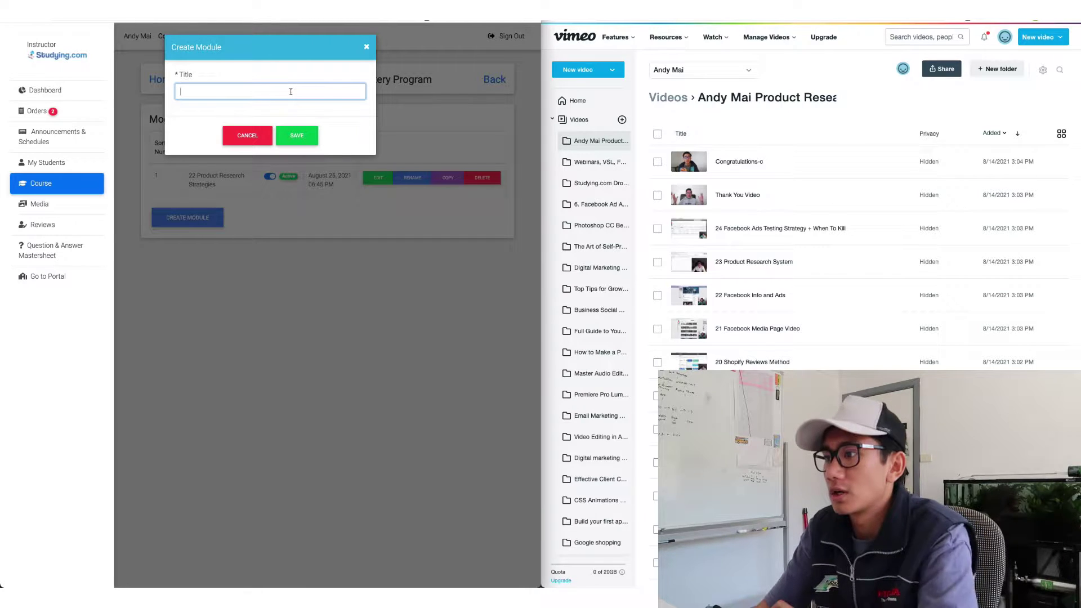
pyautogui.write('Product Testing System')
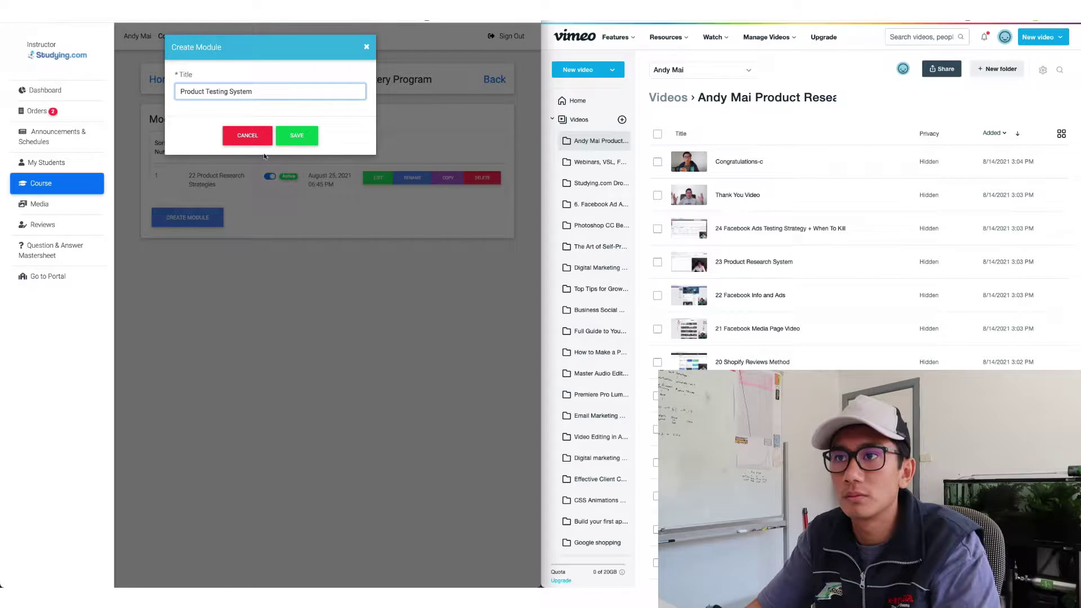
pyautogui.click(309, 138)
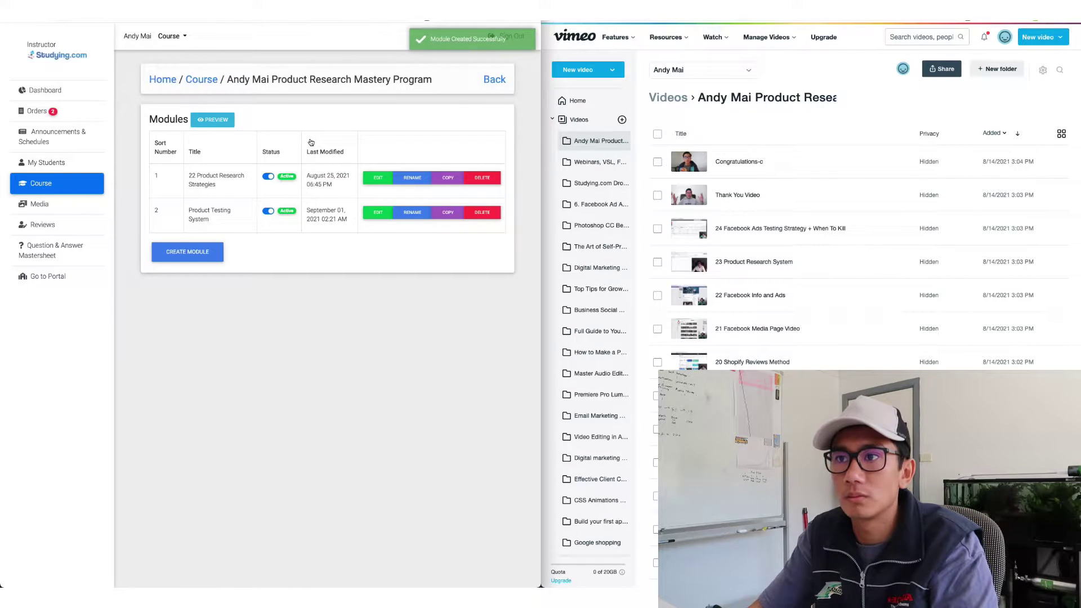
# Step: In that module, add a 'Product Testing System' section with a same-named lesson
pyautogui.click(368, 213)
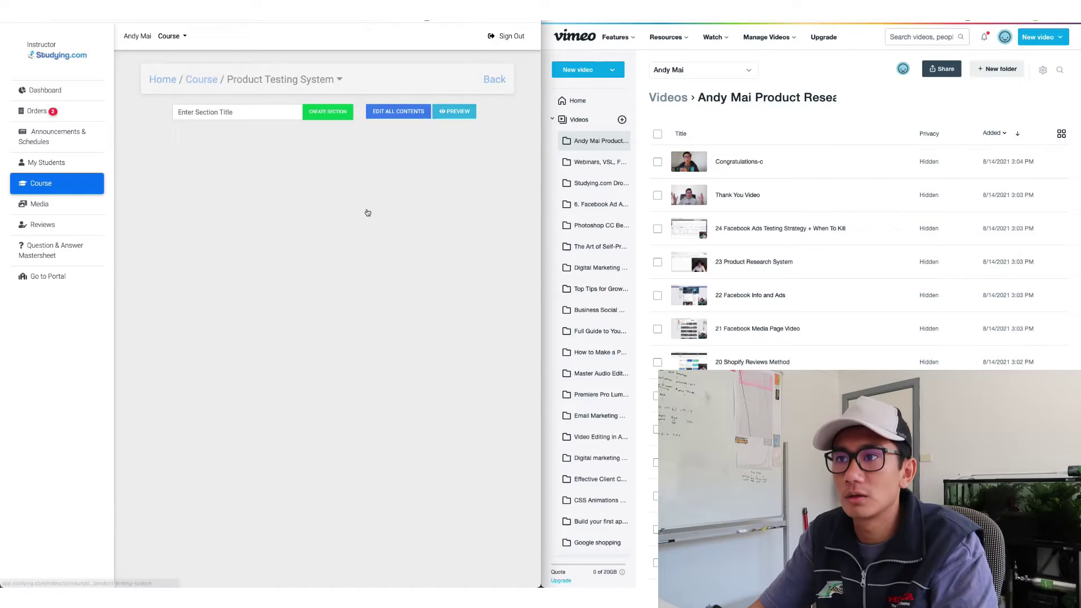
pyautogui.click(223, 113)
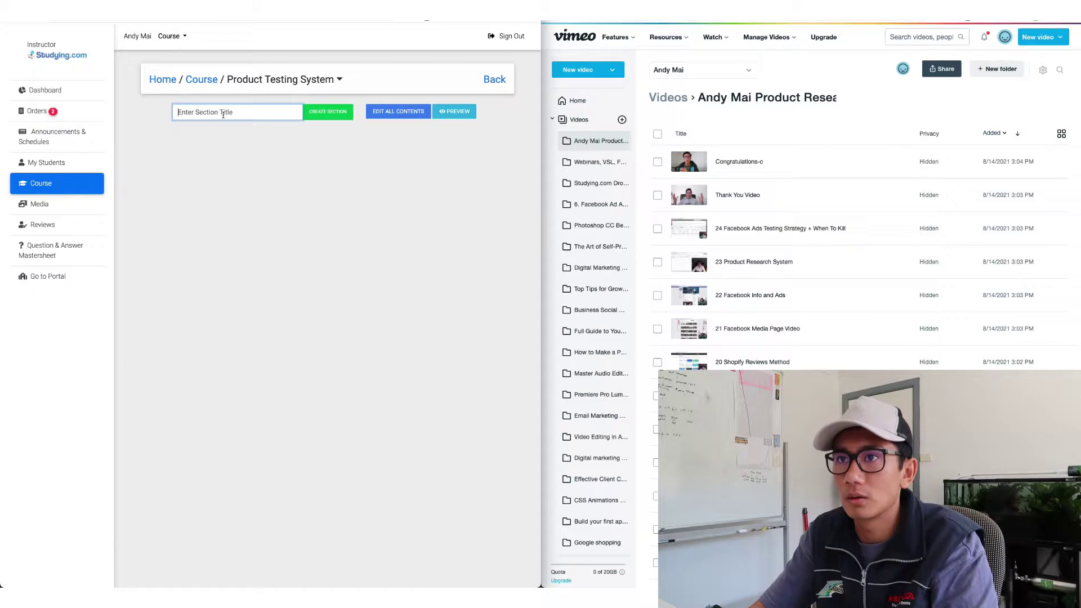
pyautogui.write('Product Te')
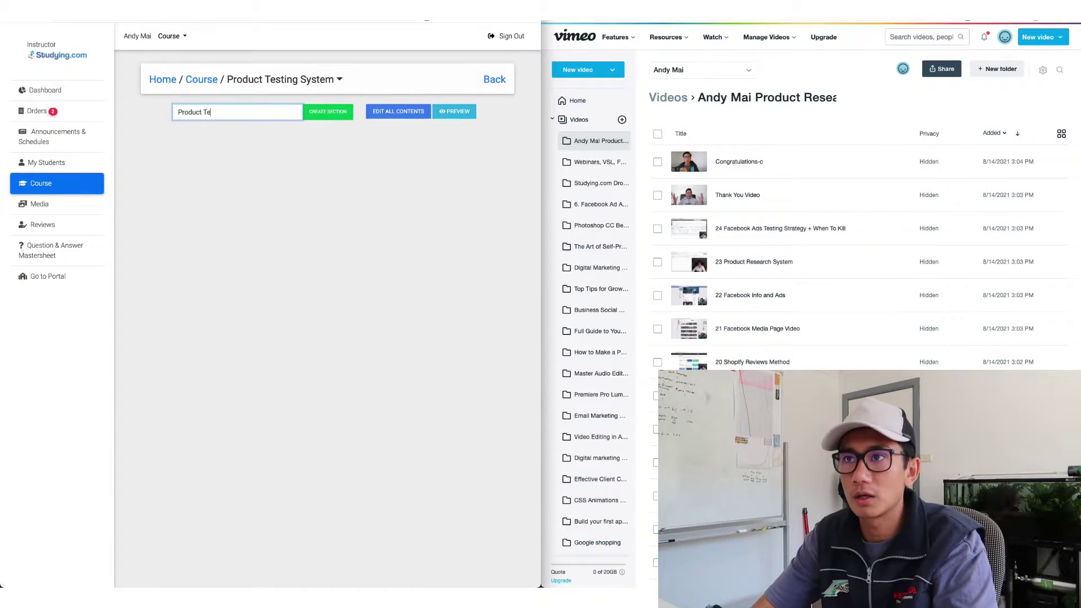
pyautogui.write('sting System')
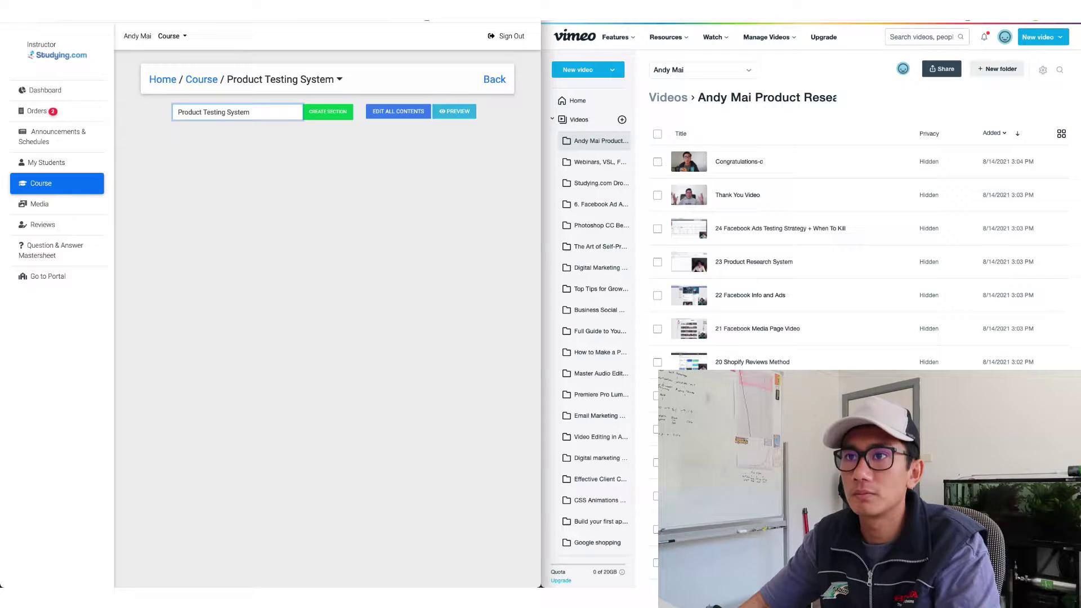
pyautogui.click(347, 111)
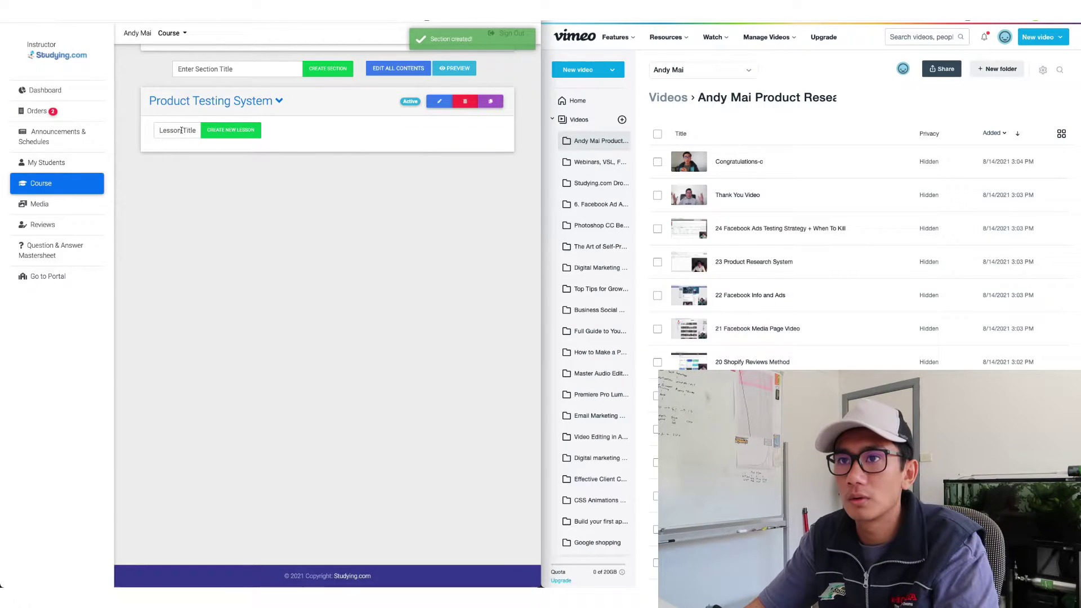
pyautogui.click(177, 130)
pyautogui.write('Product T')
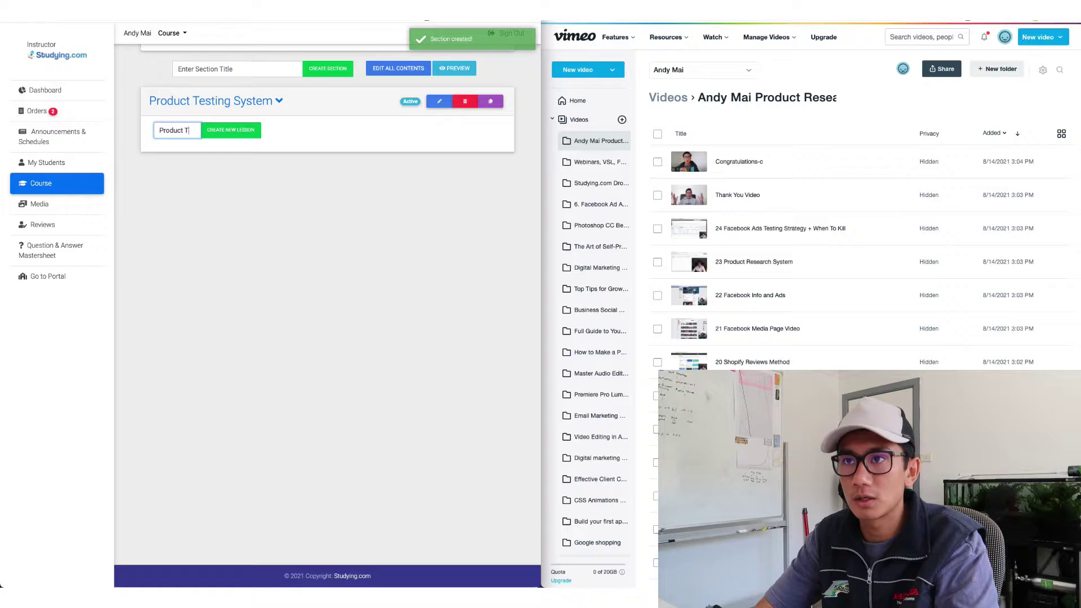
pyautogui.write('esting Syste')
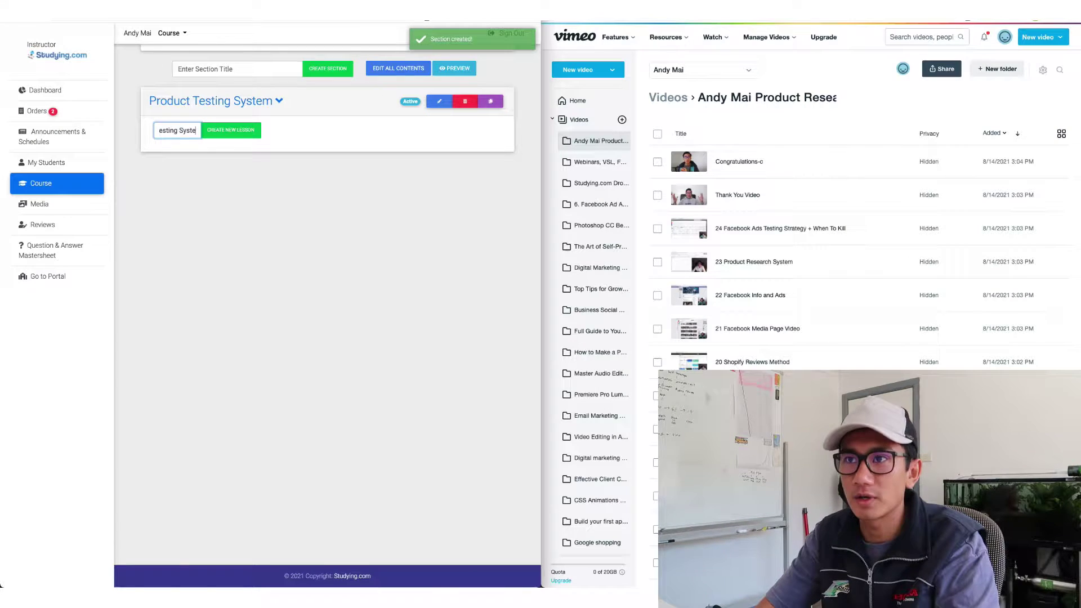
pyautogui.write('m')
pyautogui.click(236, 136)
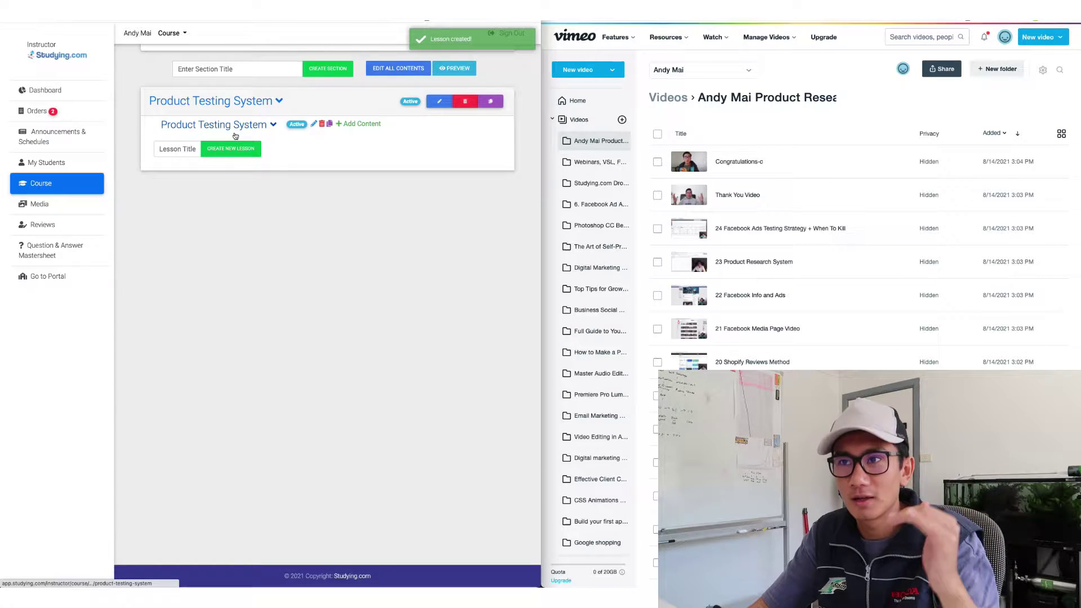
# Step: Add the 23 Product Research System Vimeo video as lesson content titled 'Product Research Testing System'
pyautogui.click(341, 124)
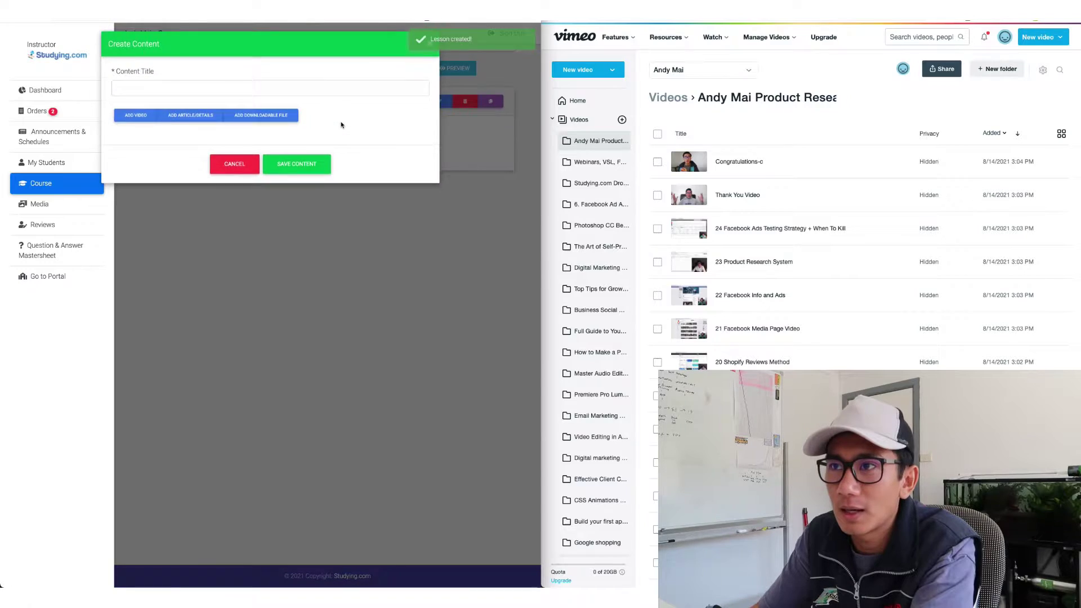
pyautogui.click(136, 119)
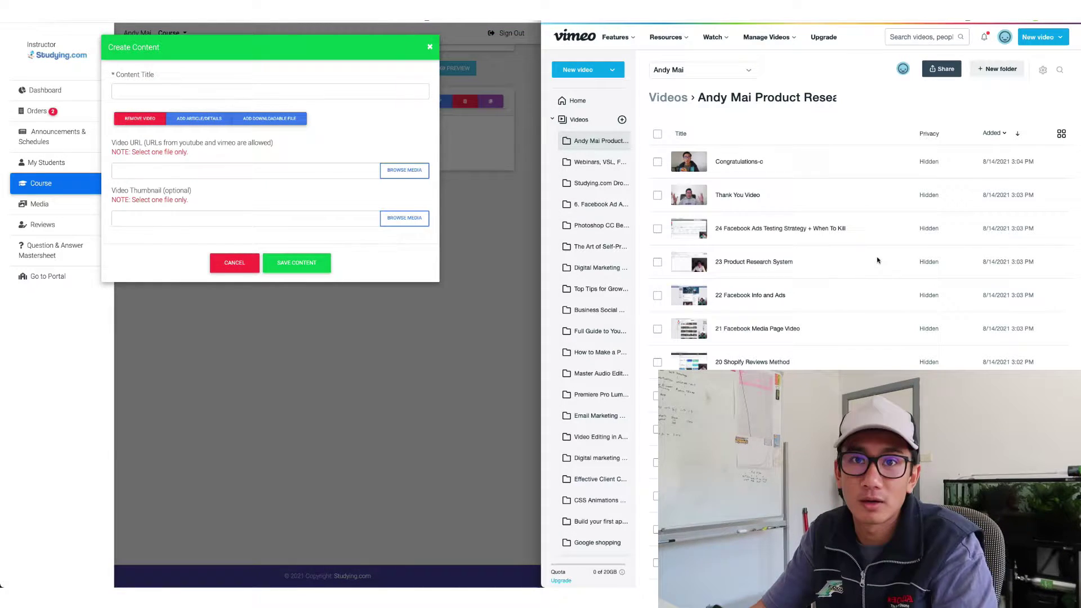
pyautogui.click(1036, 261)
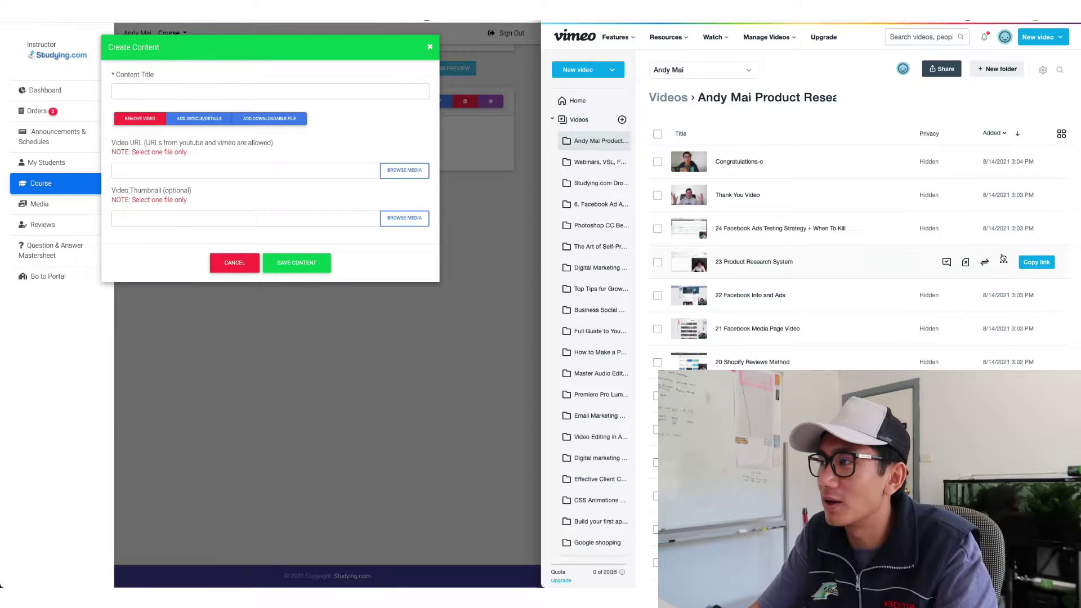
pyautogui.write('Pr')
pyautogui.write('oduct Research Testing System')
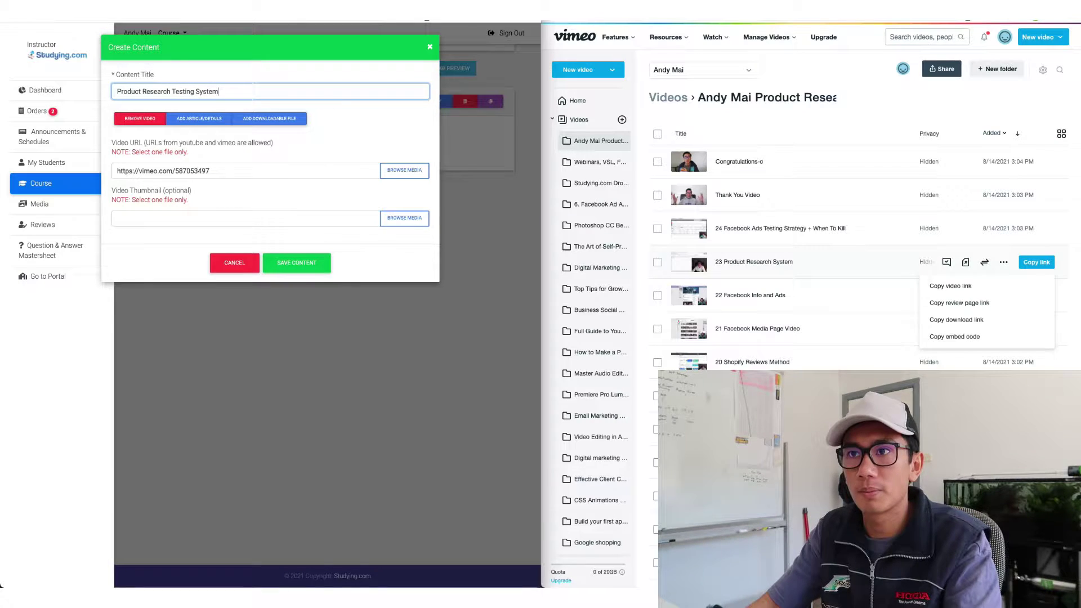
pyautogui.click(284, 259)
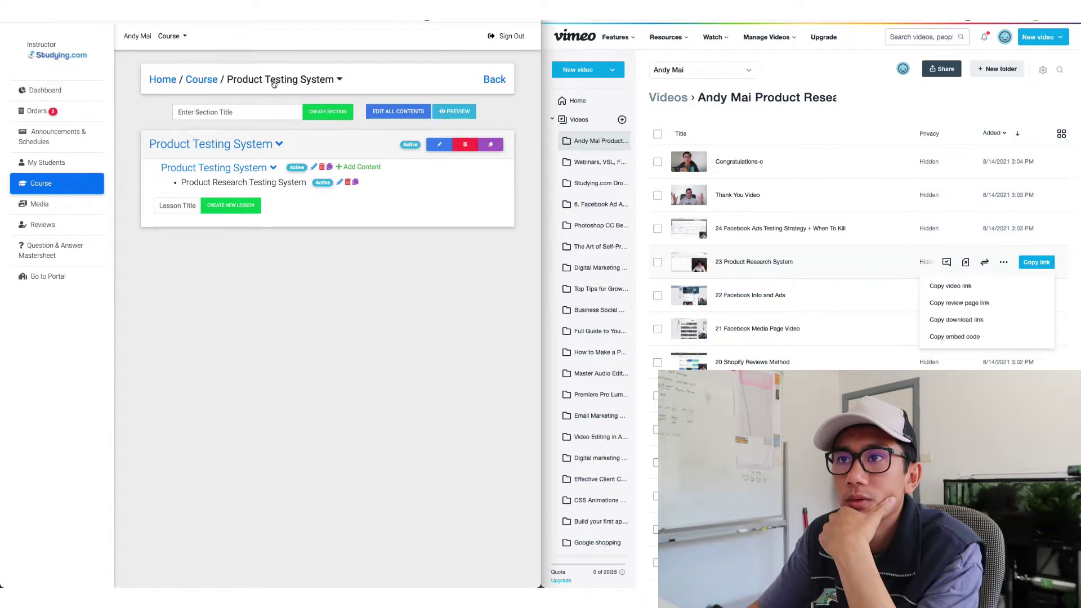
# Step: Open the course in the student portal and view the Product Testing System module
pyautogui.click(198, 83)
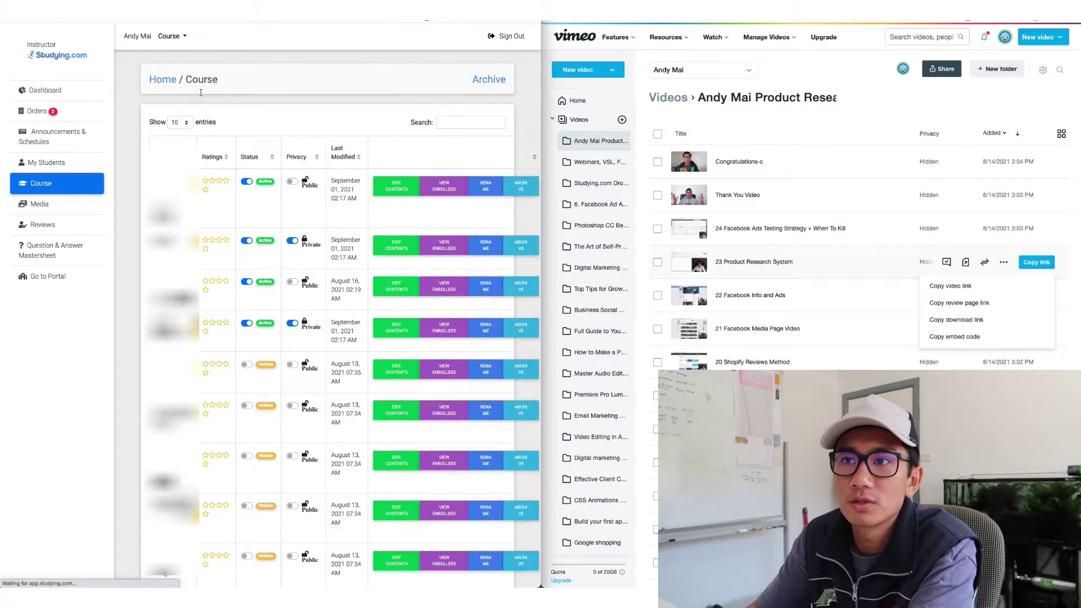
pyautogui.click(388, 171)
pyautogui.click(386, 179)
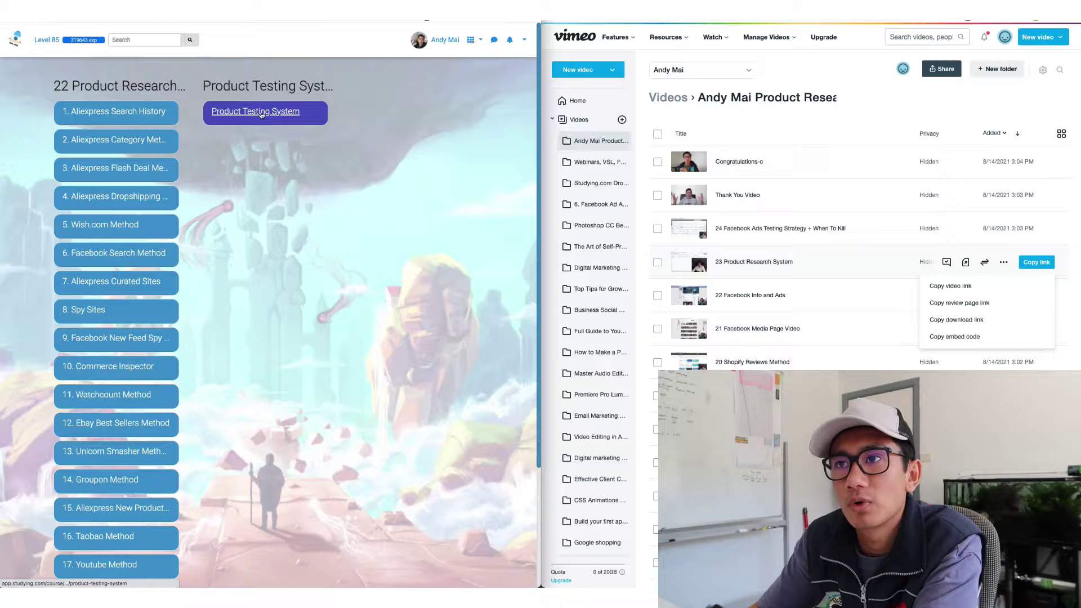
pyautogui.click(279, 113)
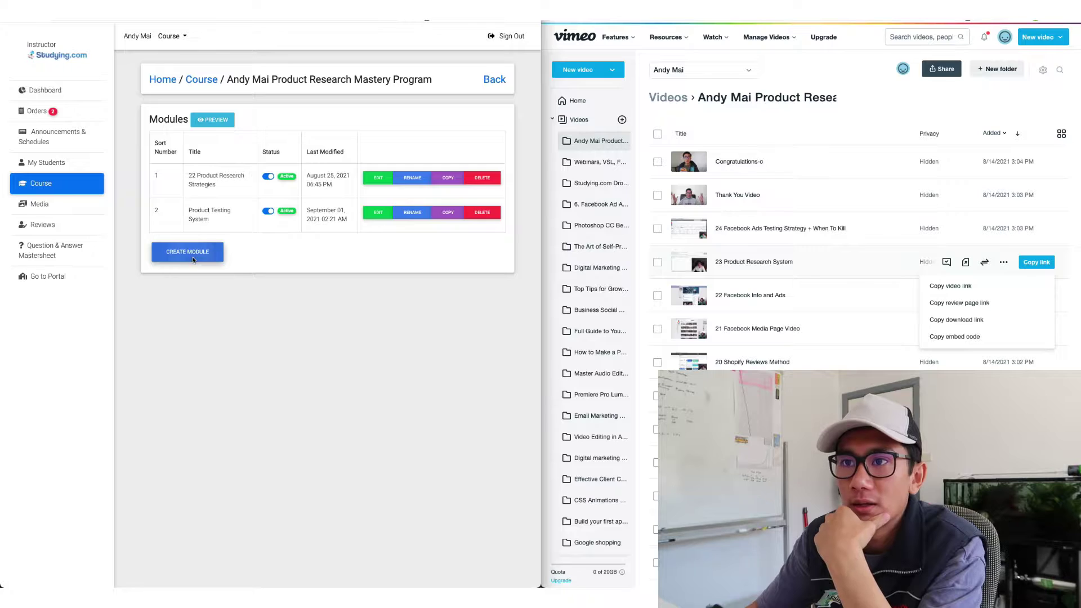
# Step: Create a module titled 'Facebook Ads Testing Strategy'
pyautogui.click(211, 252)
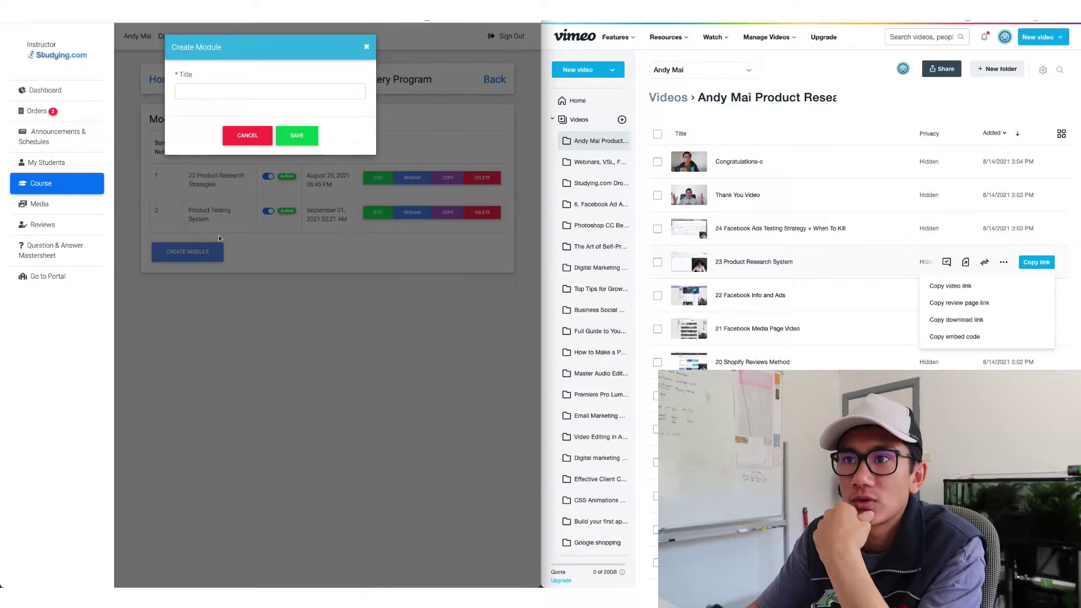
pyautogui.click(261, 94)
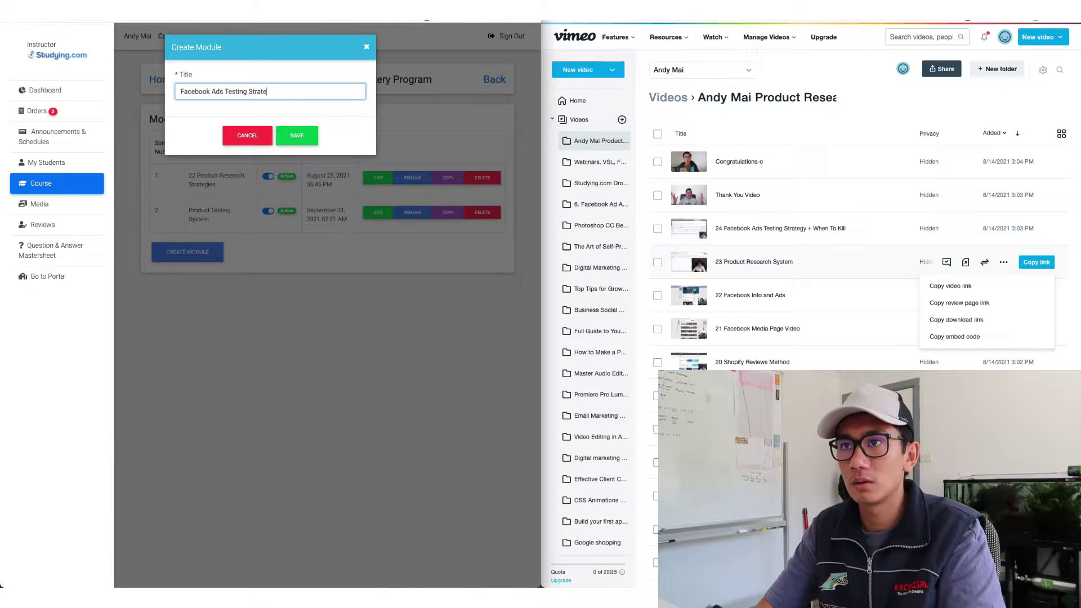
pyautogui.hotkey('ctrl', 'a')
pyautogui.hotkey('ctrl', 'c')
pyautogui.click(290, 136)
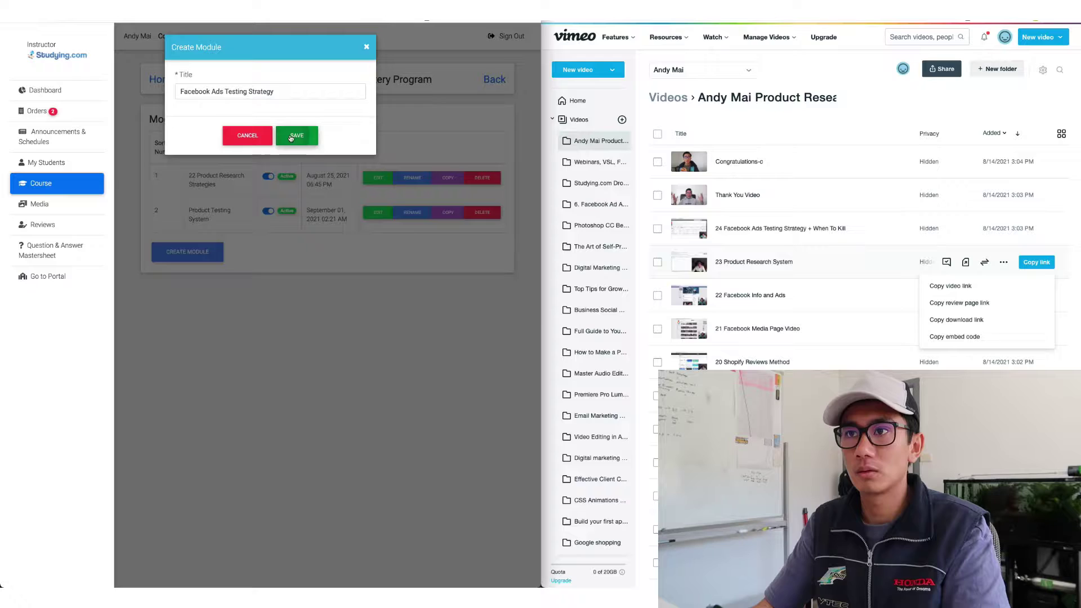
# Step: Add a same-named section and a lesson 'Facebook Ads Testing Strategy + When To Kill'
pyautogui.click(227, 206)
pyautogui.click(237, 112)
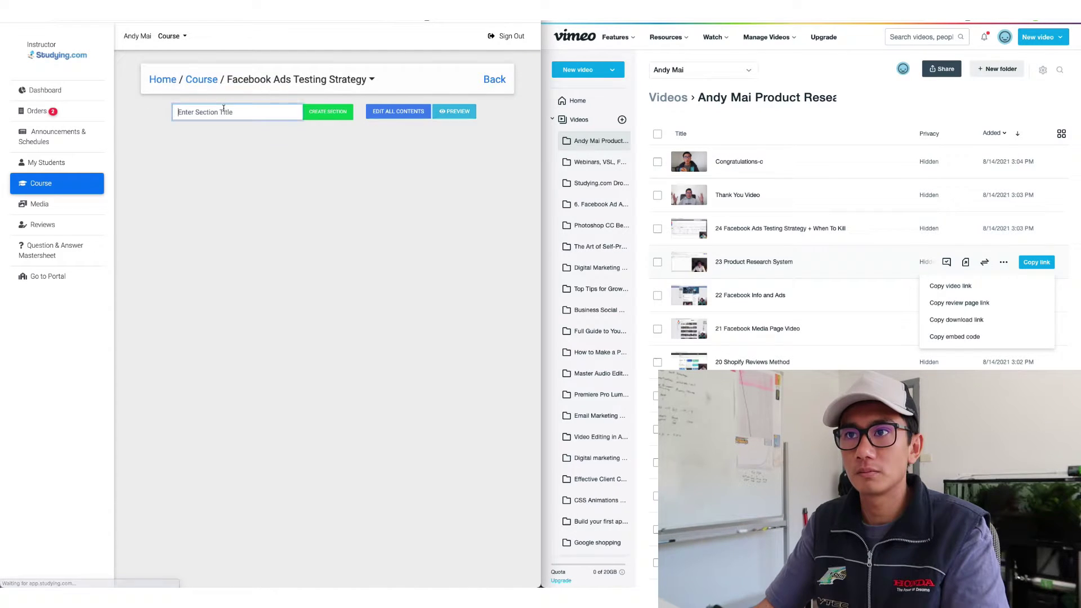
pyautogui.hotkey('ctrl', 'v')
pyautogui.click(328, 112)
pyautogui.click(198, 134)
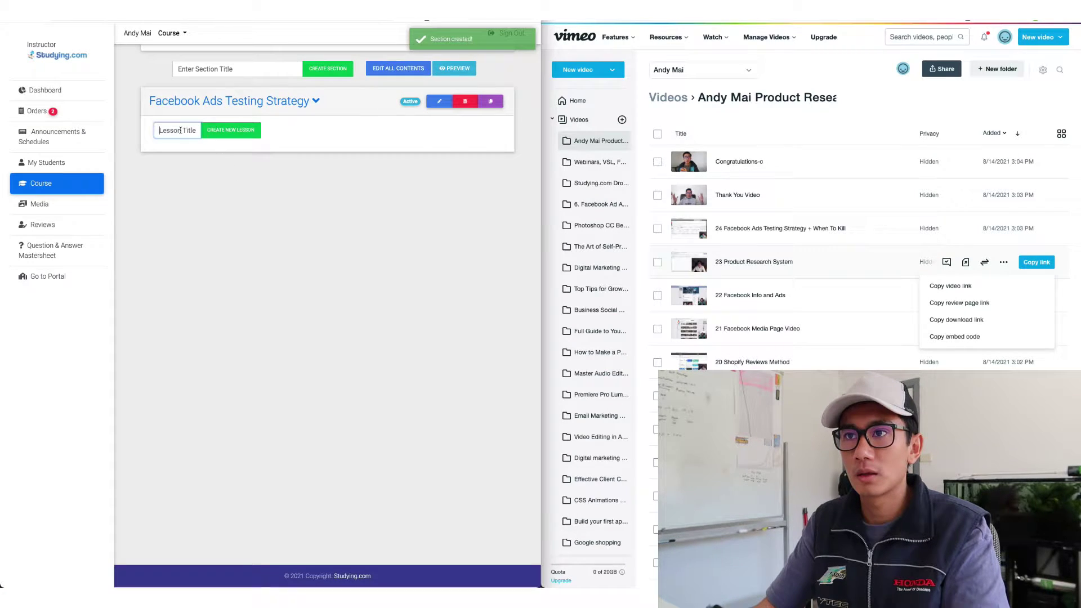
pyautogui.hotkey('ctrl', 'v')
pyautogui.write('+')
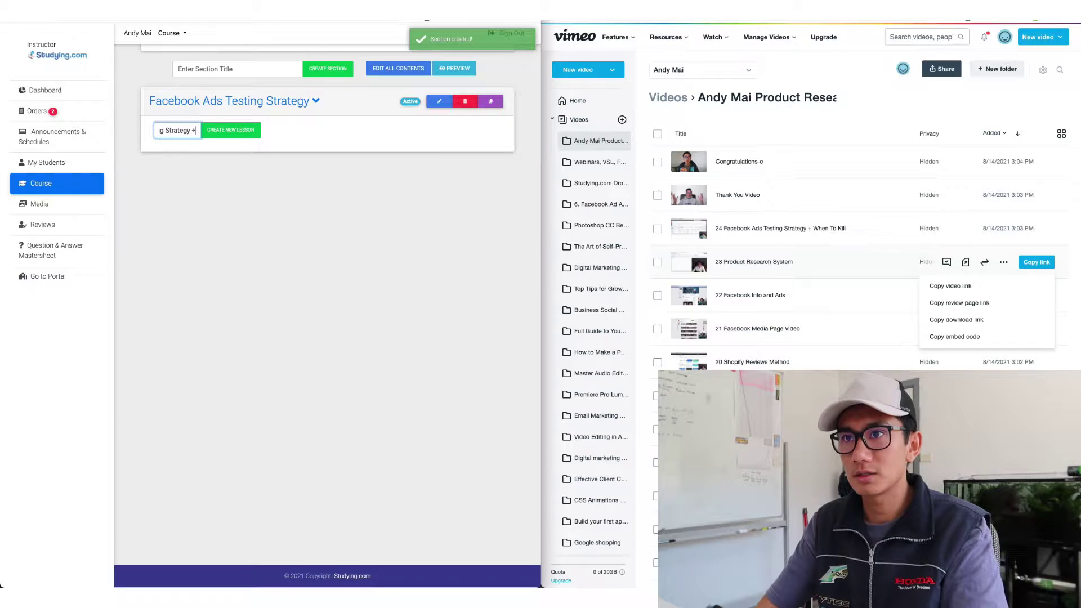
pyautogui.write(' When To Kill')
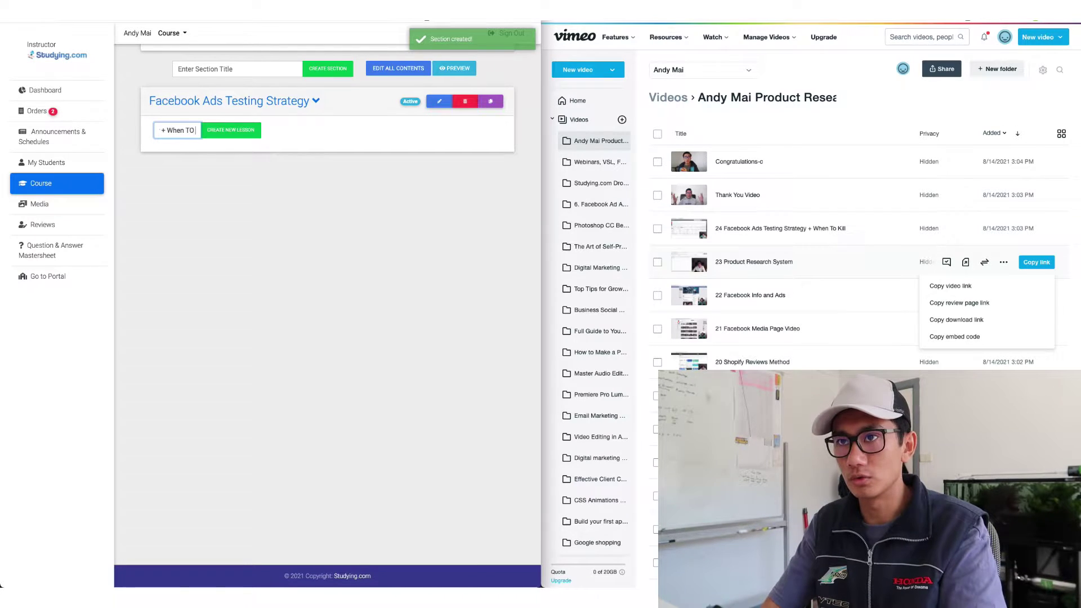
pyautogui.press('Return')
# Step: Add the lesson's Vimeo video as content titled 'Facebook Ads Testing Strategy + When To Kill'
pyautogui.click(446, 125)
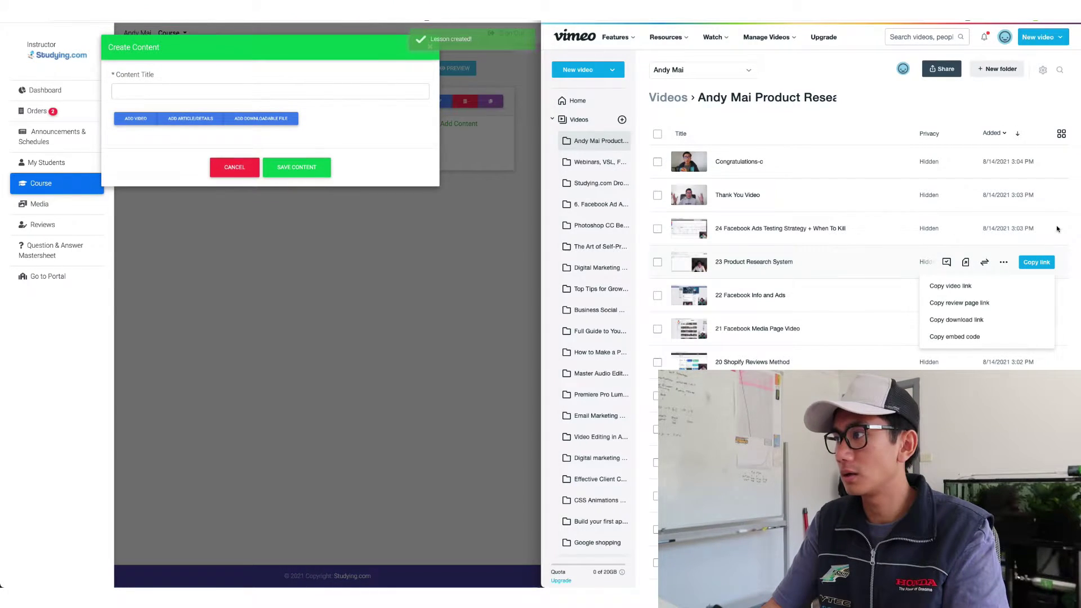
pyautogui.moveTo(1033, 230)
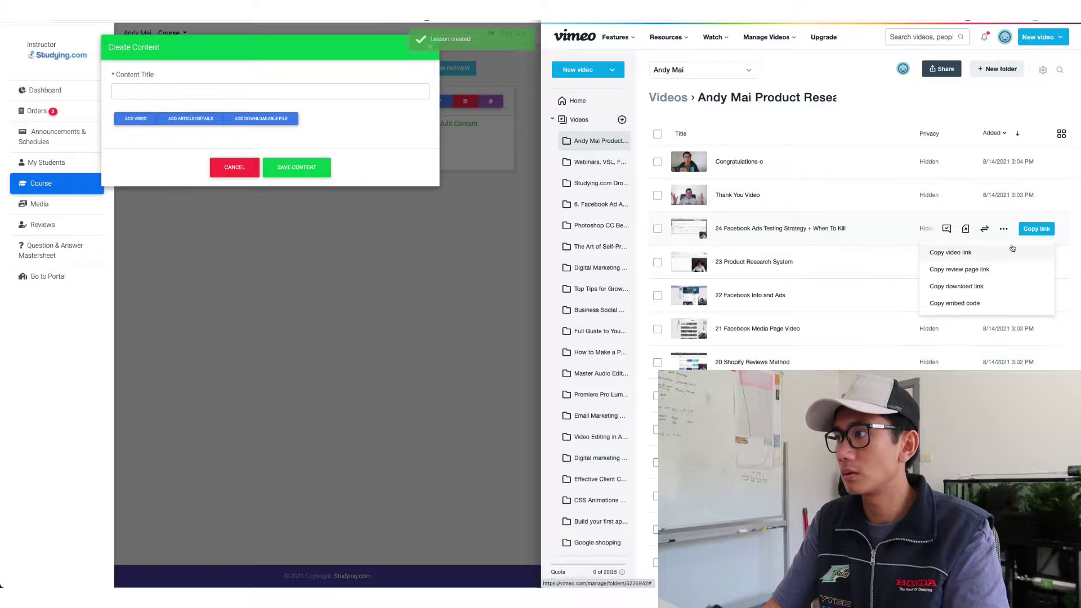
pyautogui.click(214, 92)
pyautogui.click(140, 125)
pyautogui.write('https://vimeo.com/587053530')
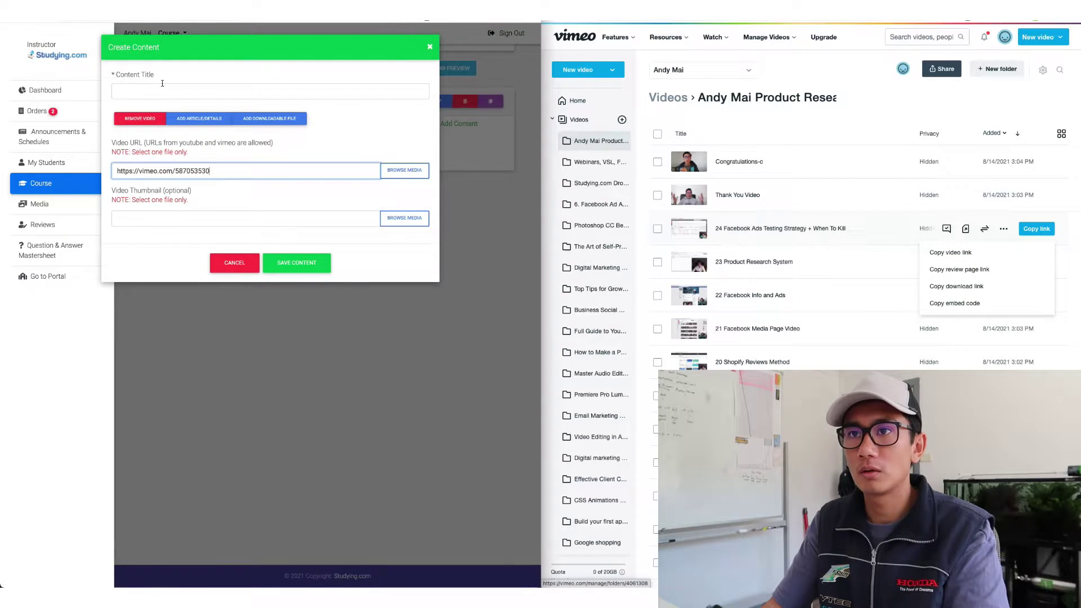
pyautogui.click(162, 90)
pyautogui.write('https://vimeo.com/587053530')
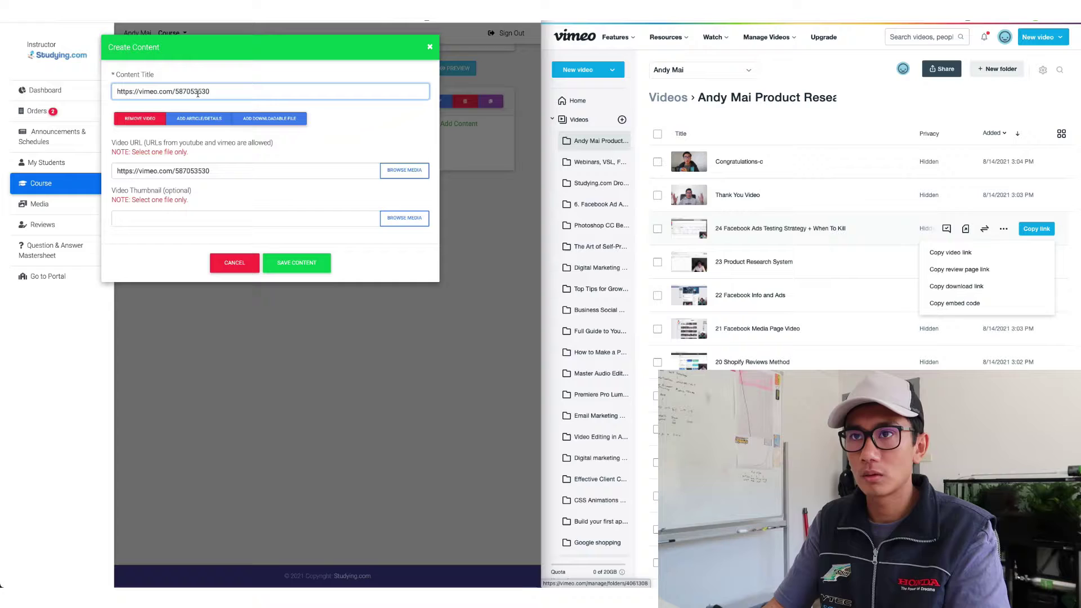
pyautogui.hotkey('ctrl', 'a')
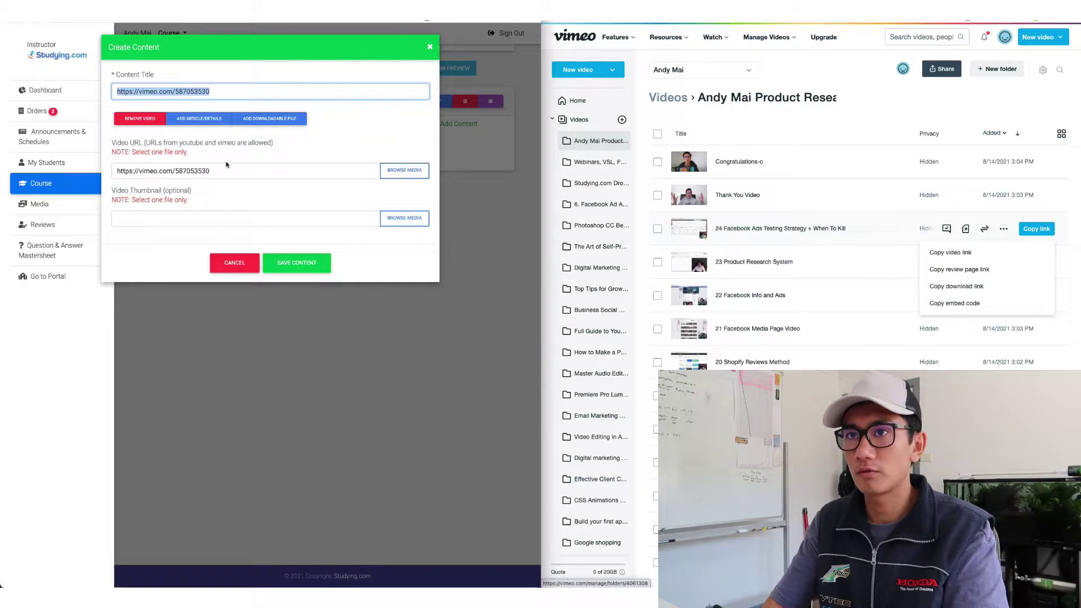
pyautogui.write('Fa')
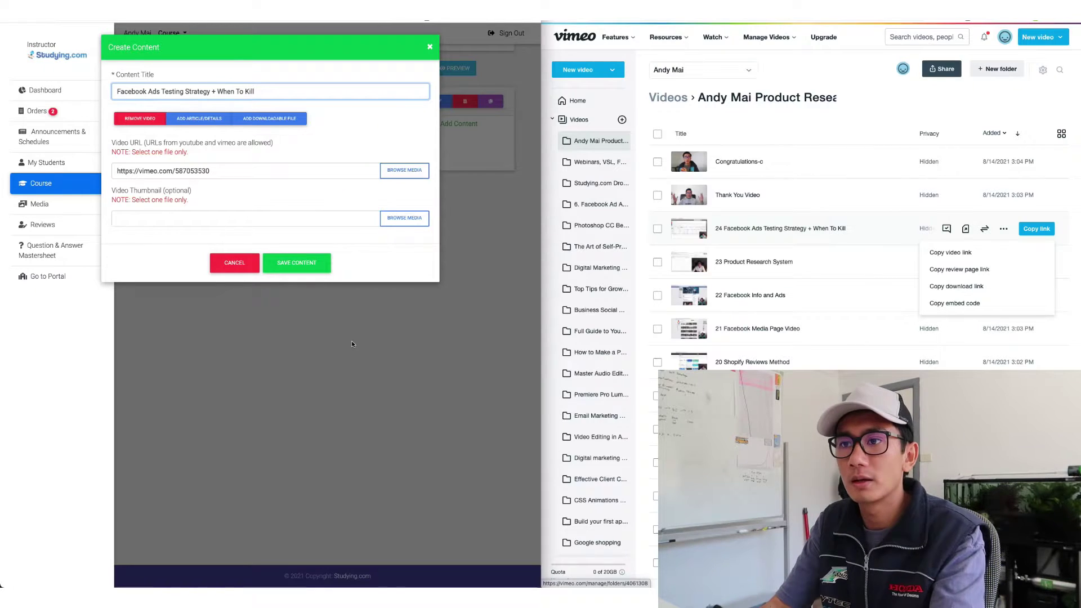
pyautogui.click(299, 262)
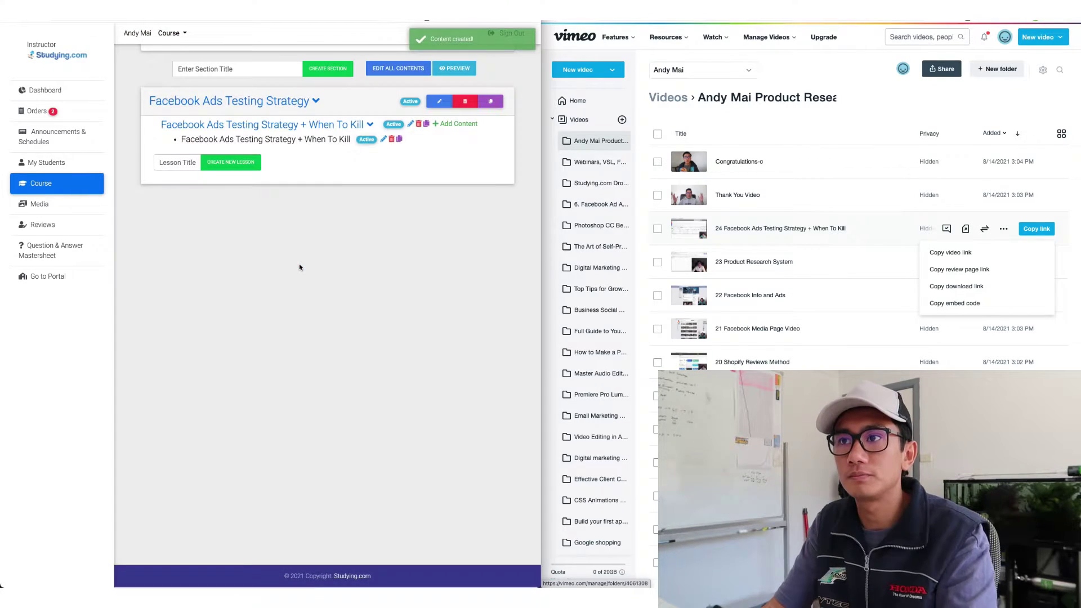
# Step: Return to the module list and create a module titled 'Thank You'
pyautogui.moveTo(330, 84)
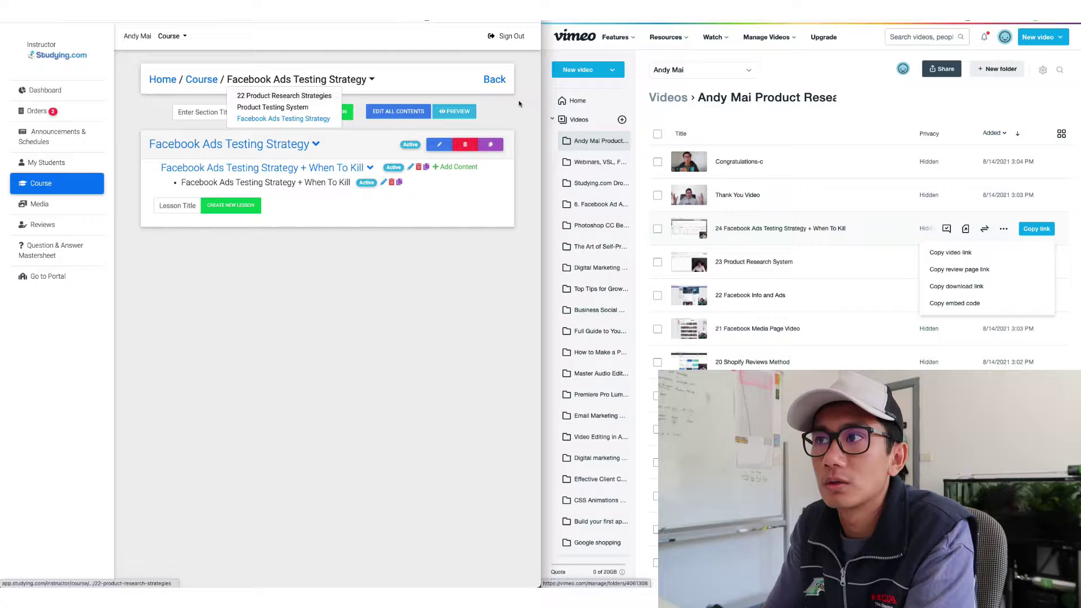
pyautogui.click(500, 83)
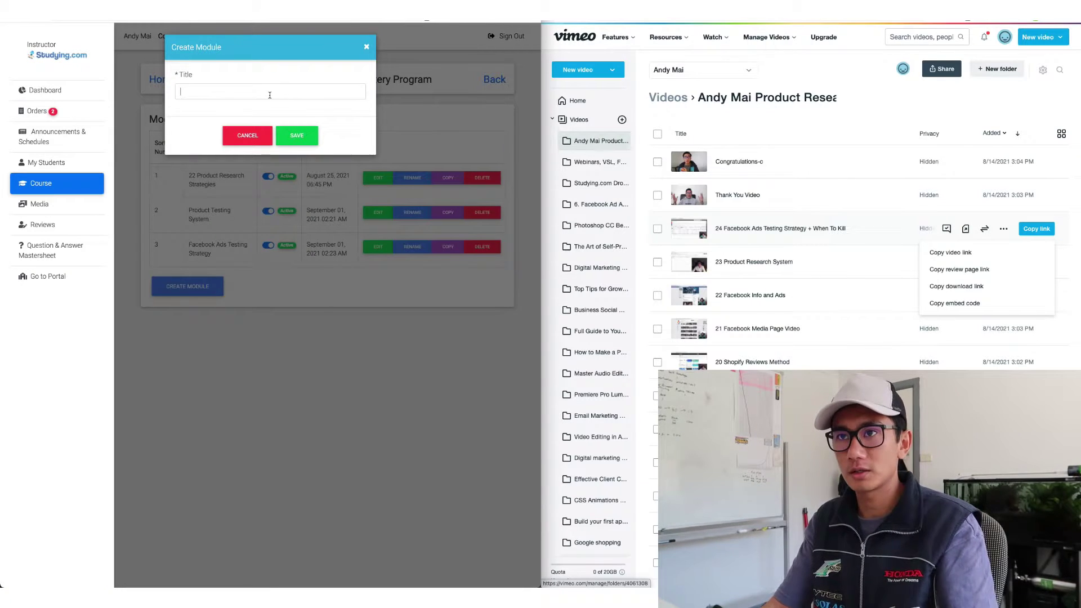
pyautogui.click(269, 94)
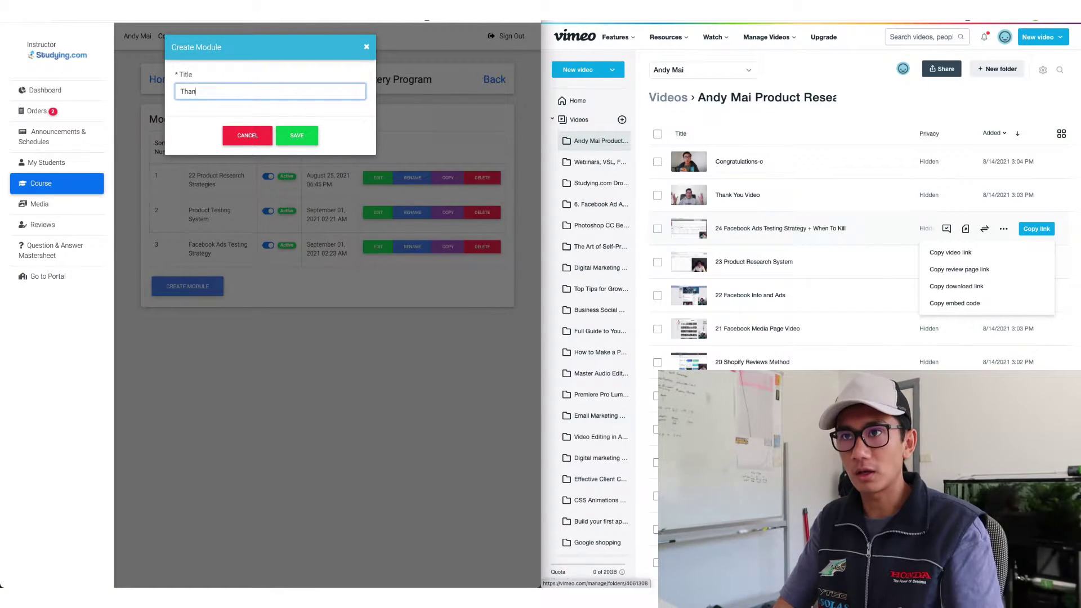
pyautogui.click(296, 135)
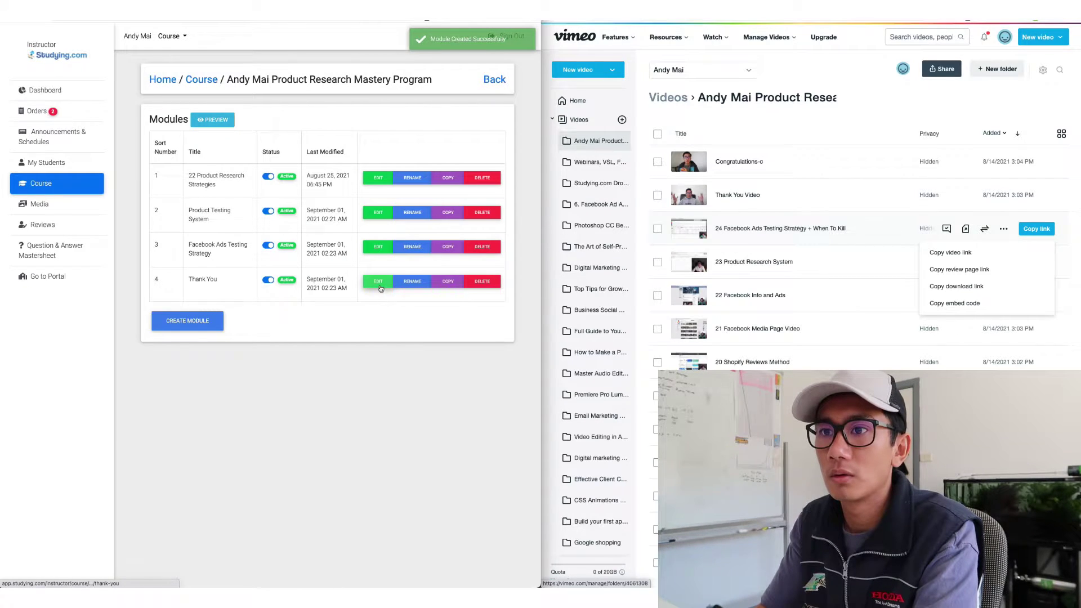
# Step: Add a 'Thank You' section with lessons 'Thank You (Old)' and 'Thank You (New)'
pyautogui.click(379, 284)
pyautogui.write('Thank You')
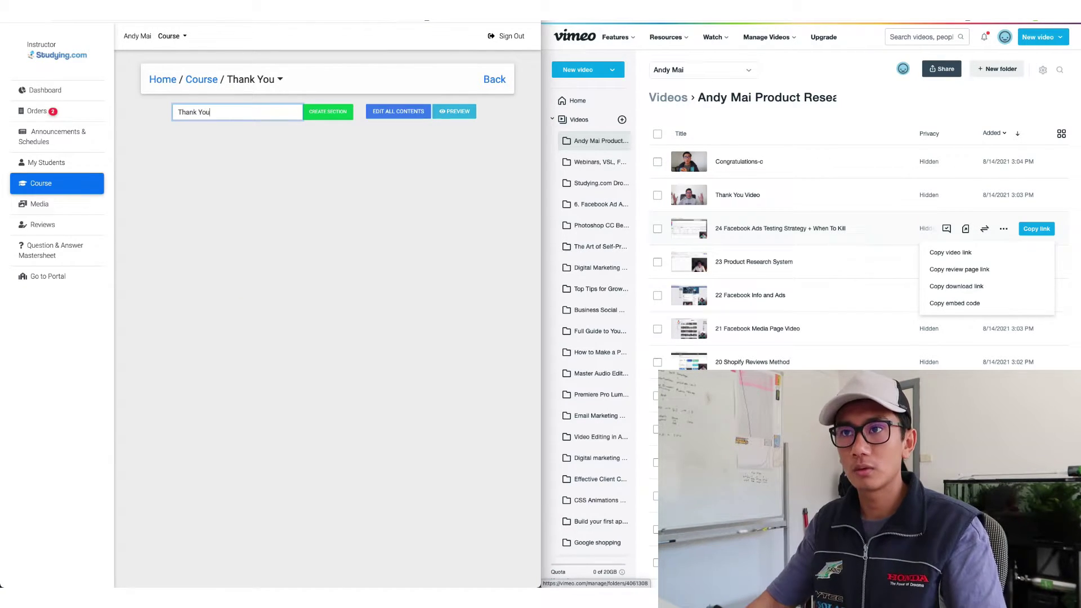
pyautogui.press('Return')
pyautogui.write('Thank')
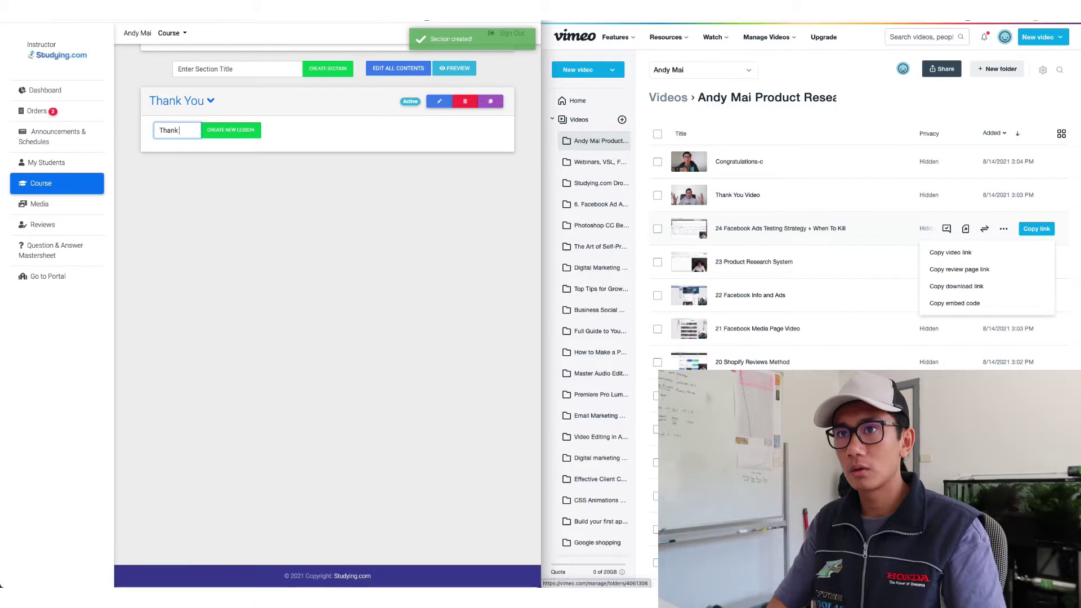
pyautogui.write(' You (Old)')
pyautogui.press('Return')
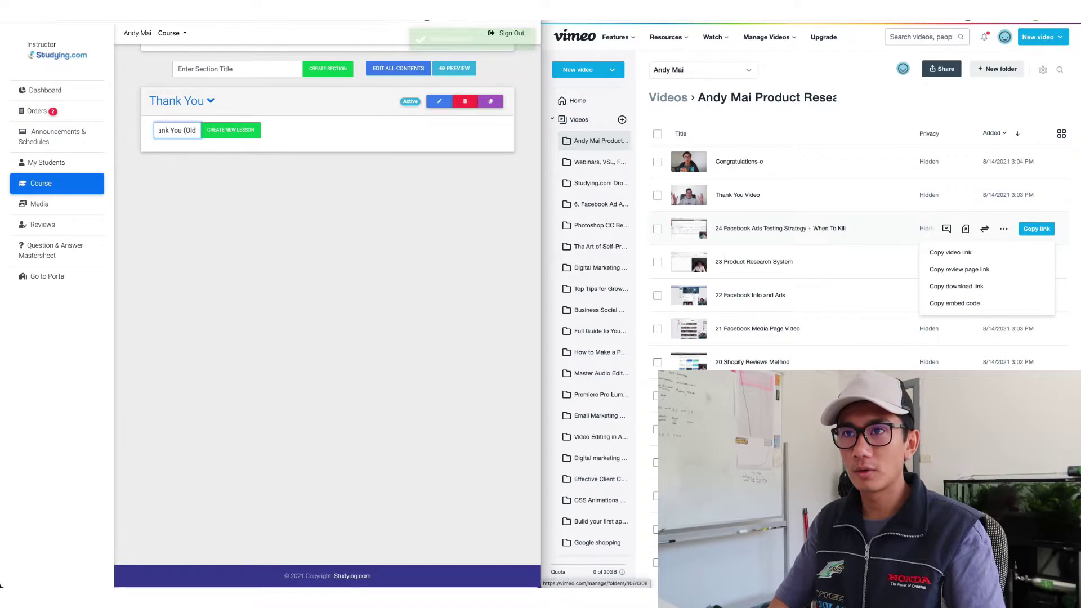
pyautogui.write('Thank You')
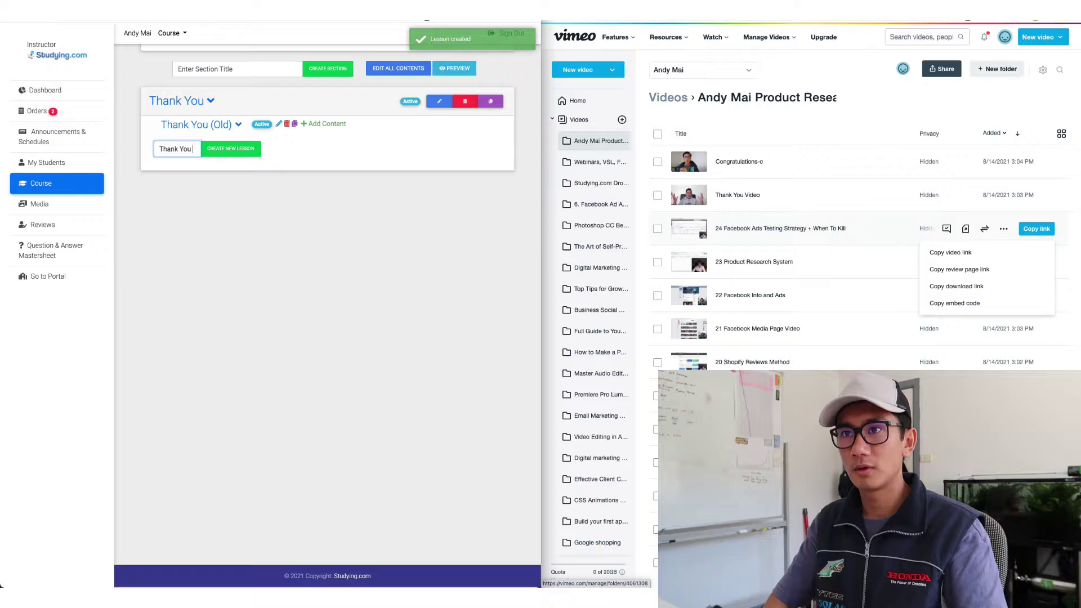
pyautogui.write(' (New)')
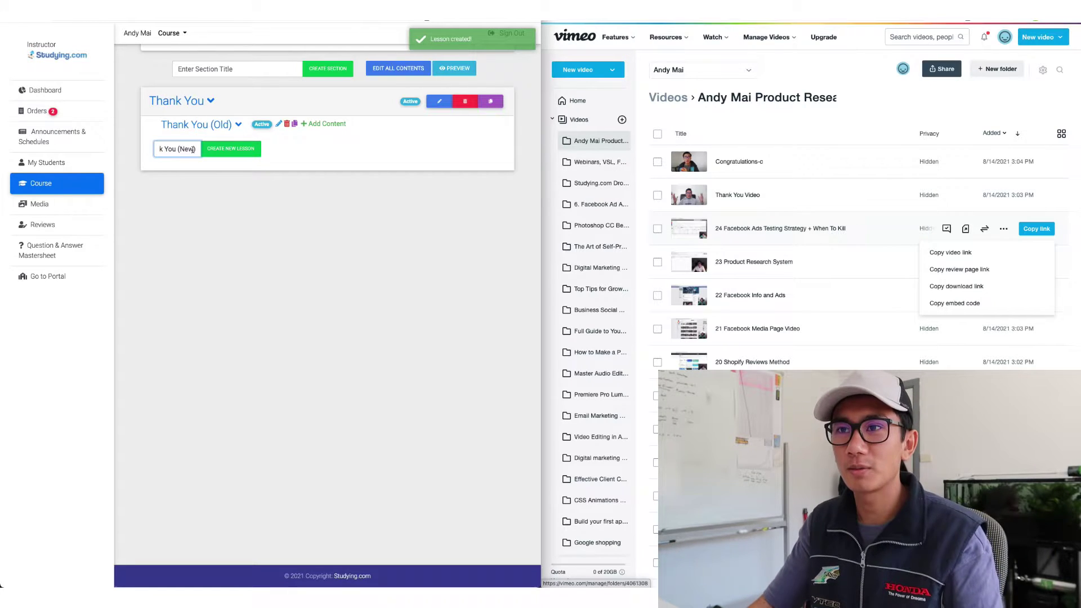
pyautogui.press('Return')
# Step: Open the edit-all-contents view for the Thank You section
pyautogui.click(320, 124)
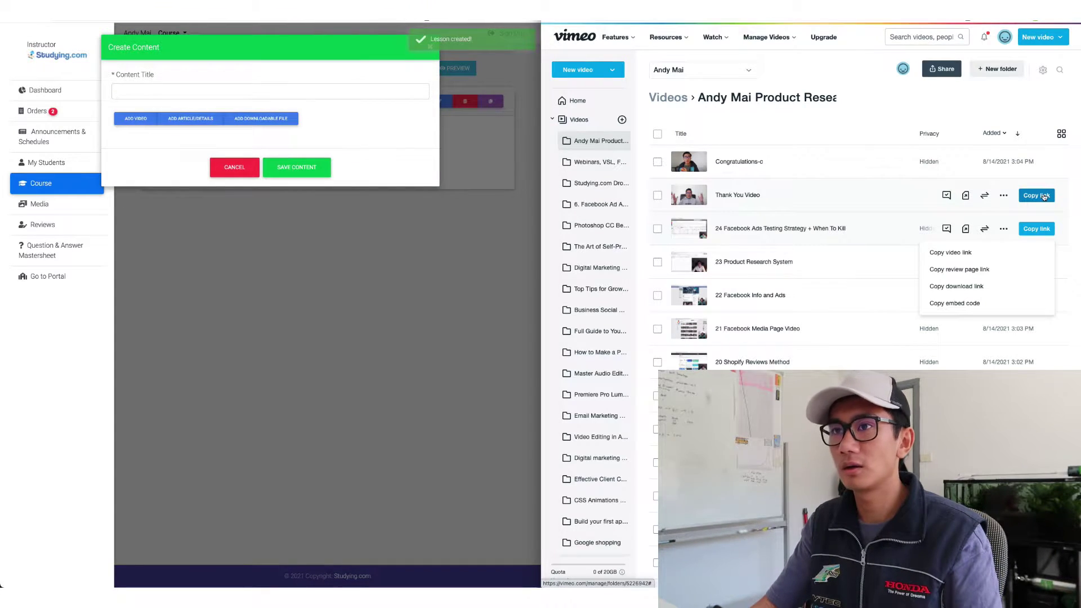
pyautogui.click(429, 51)
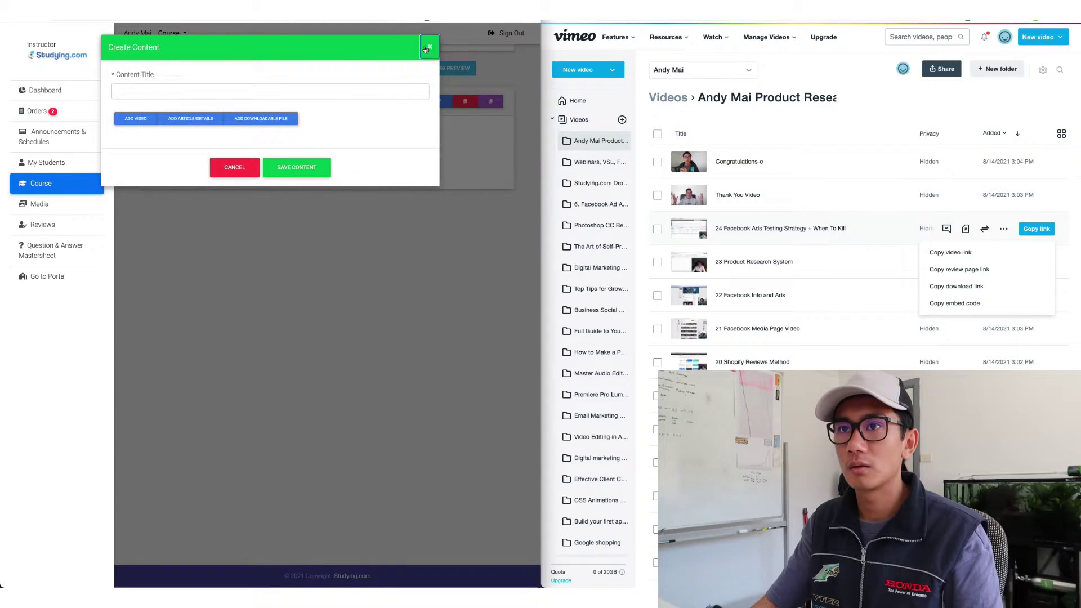
pyautogui.click(429, 46)
pyautogui.click(398, 68)
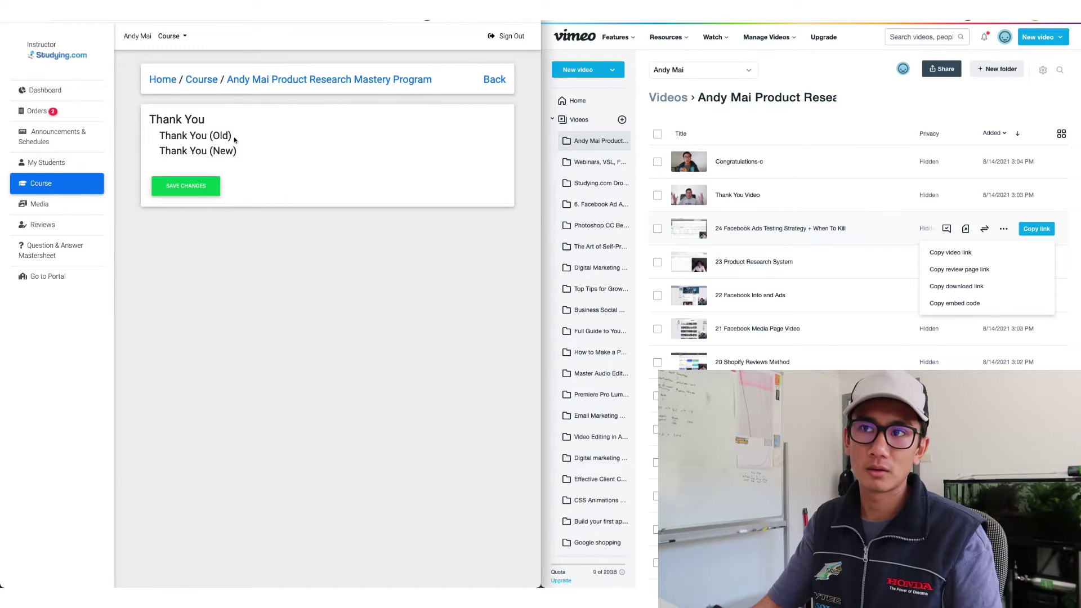
# Step: Add a content item titled '1' to the Thank You (Old) lesson
pyautogui.click(486, 80)
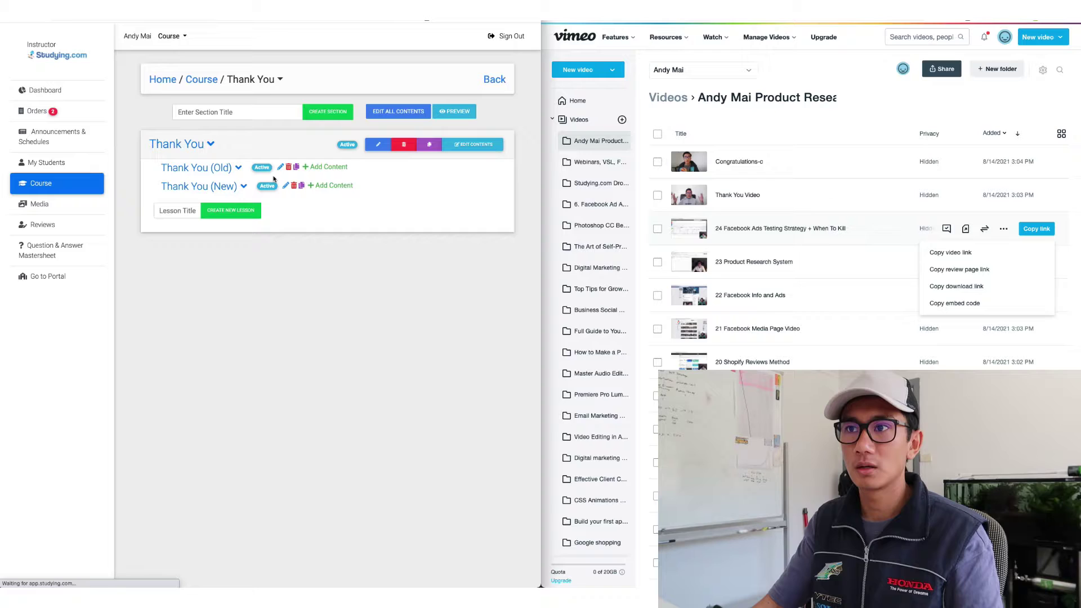
pyautogui.click(320, 169)
pyautogui.click(293, 167)
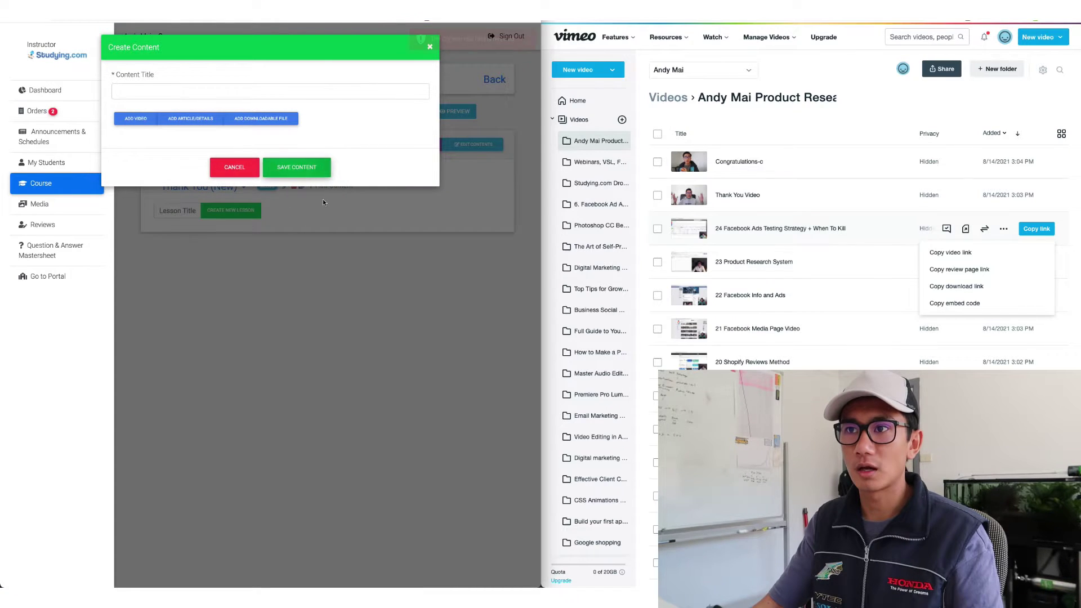
pyautogui.click(264, 91)
pyautogui.write('1')
pyautogui.click(297, 167)
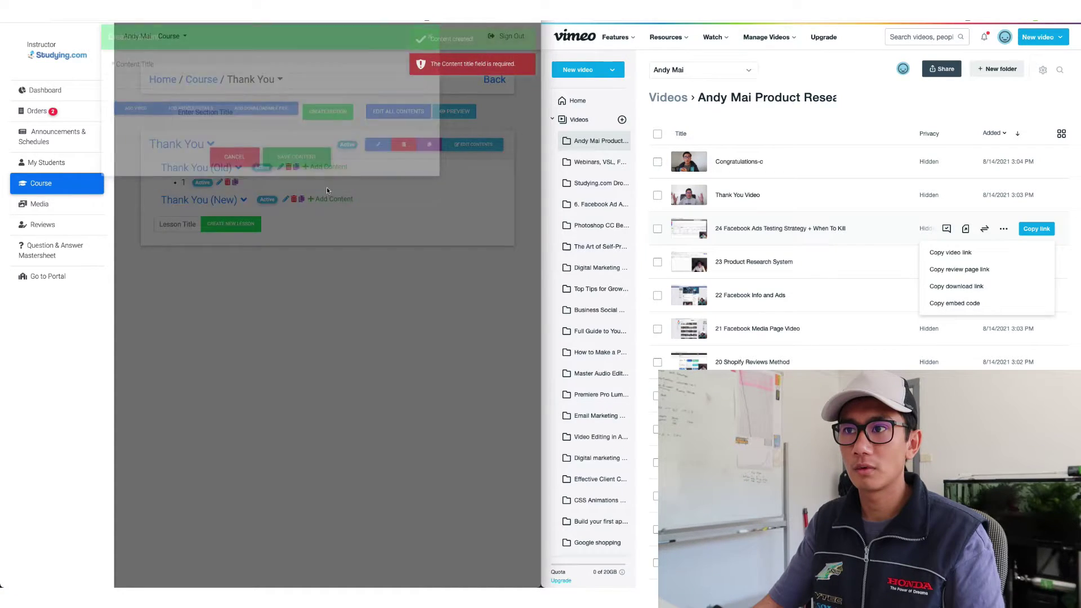
# Step: Add a content item titled '2' to the Thank You (New) lesson
pyautogui.click(334, 200)
pyautogui.click(198, 90)
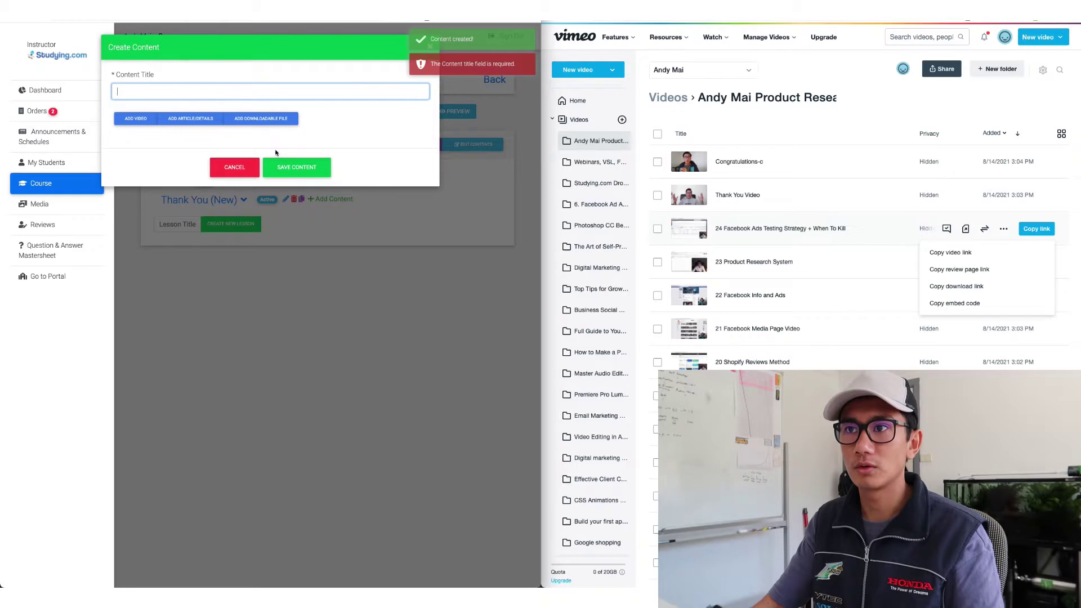
pyautogui.write('2')
pyautogui.click(287, 167)
# Step: Link item 1 to the Thank You Video and item 2 to the Congratulations Vimeo video
pyautogui.click(389, 113)
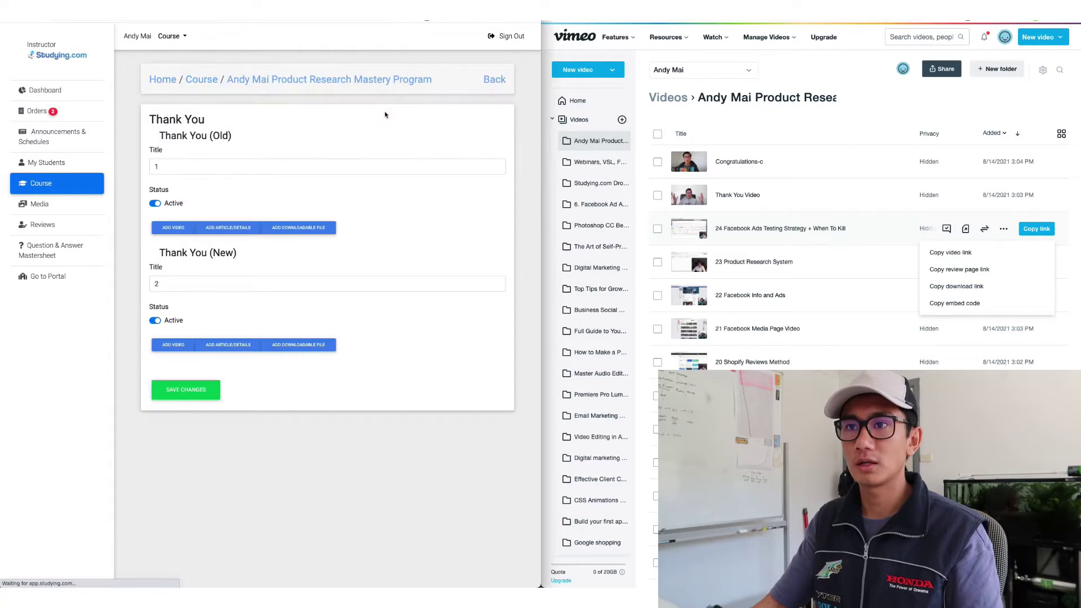
pyautogui.click(170, 228)
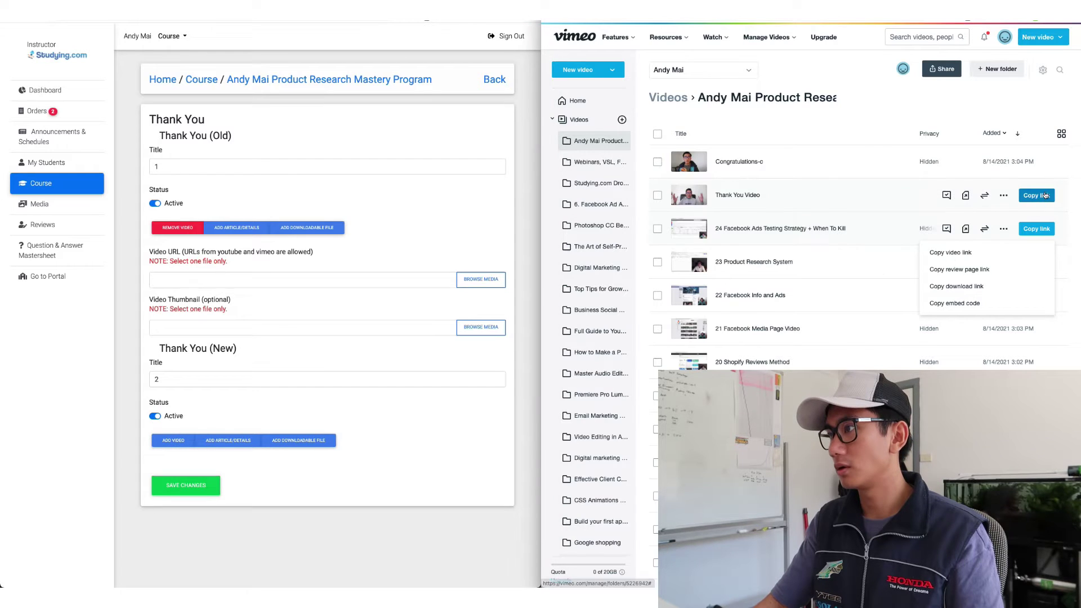
pyautogui.moveTo(1036, 196)
pyautogui.click(950, 219)
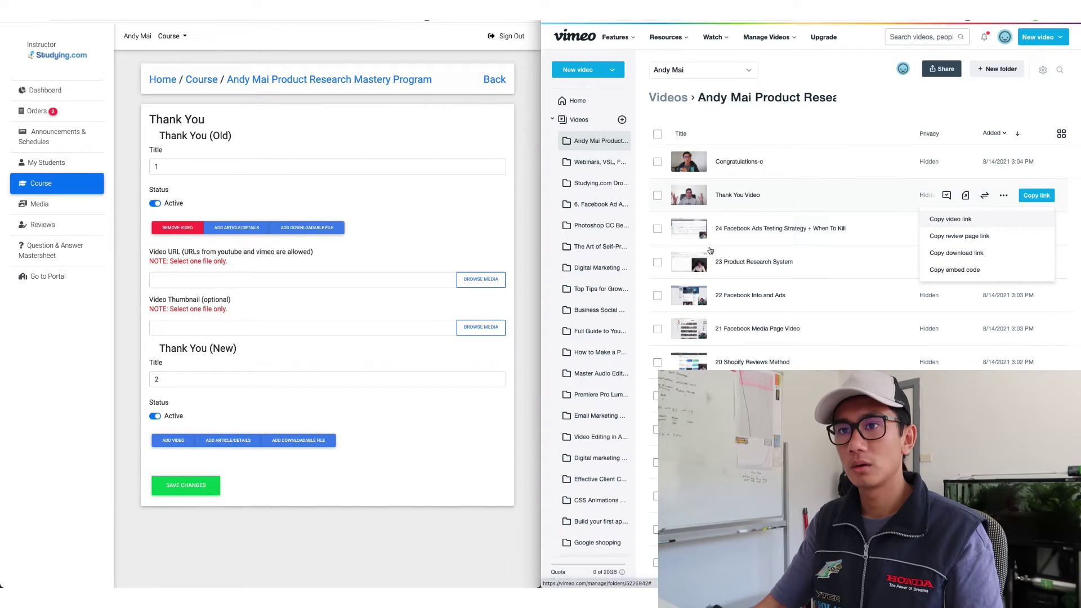
pyautogui.click(225, 279)
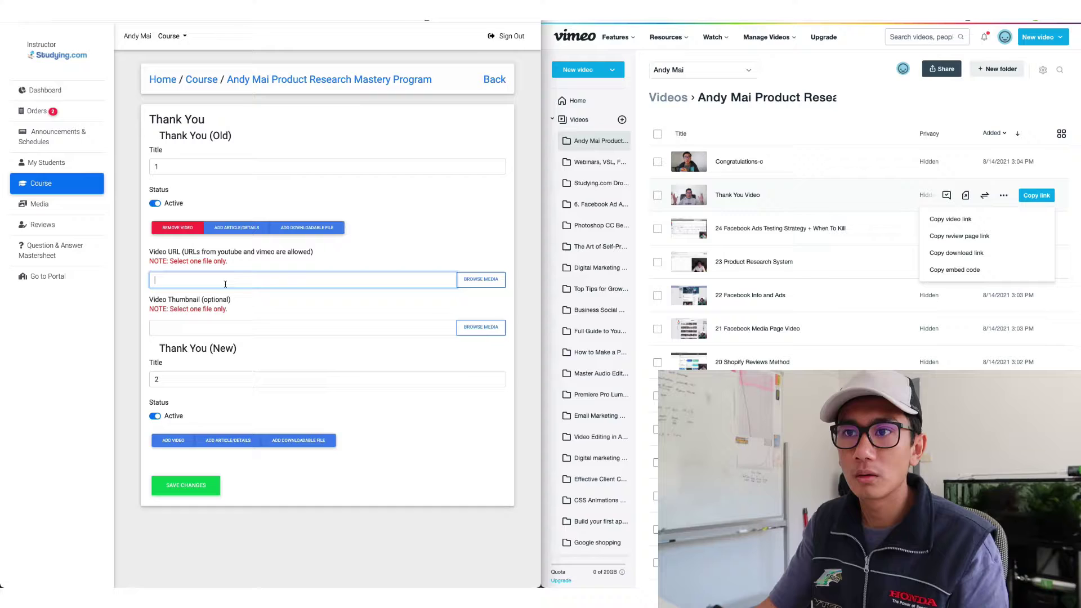
pyautogui.write('https://vimeo.com/587053576')
pyautogui.moveTo(1055, 167)
pyautogui.click(950, 185)
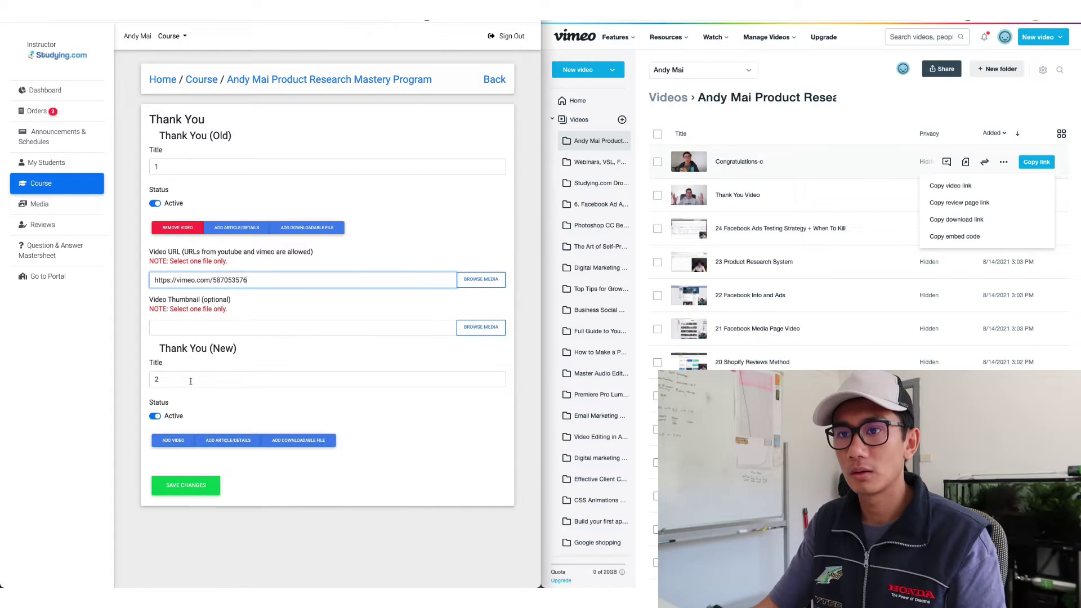
pyautogui.click(173, 440)
pyautogui.click(226, 492)
pyautogui.hotkey('ctrl', 'v')
# Step: Retitle the items 'Thank You (Old)' and 'Thank You (New)' and save the changes
pyautogui.moveTo(239, 348); pyautogui.dragTo(166, 349)
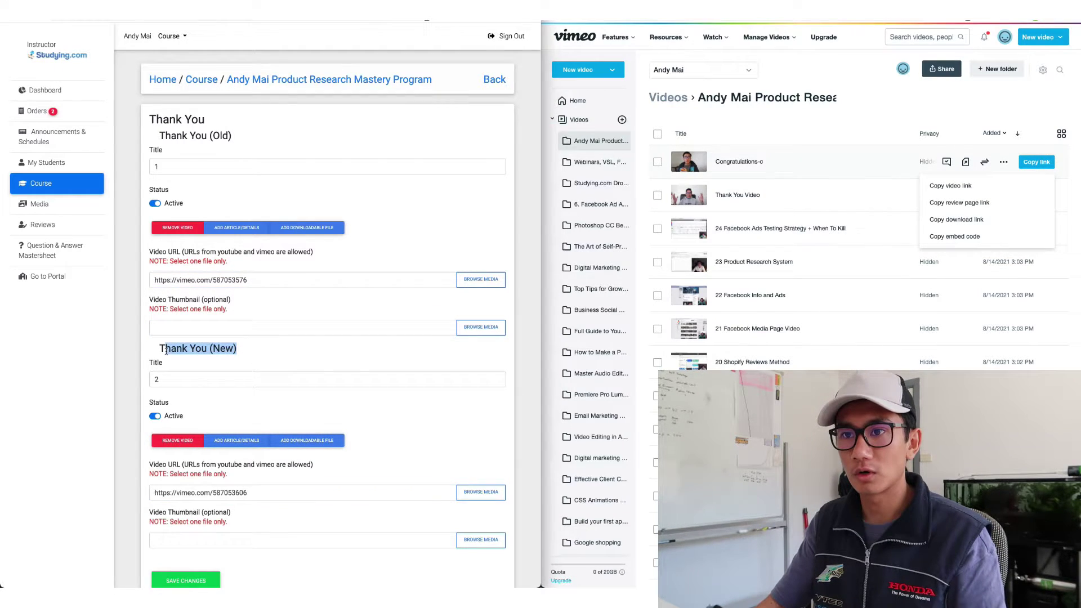
pyautogui.hotkey('ctrl', 'c')
pyautogui.click(172, 379)
pyautogui.hotkey('ctrl', 'a')
pyautogui.hotkey('ctrl', 'v')
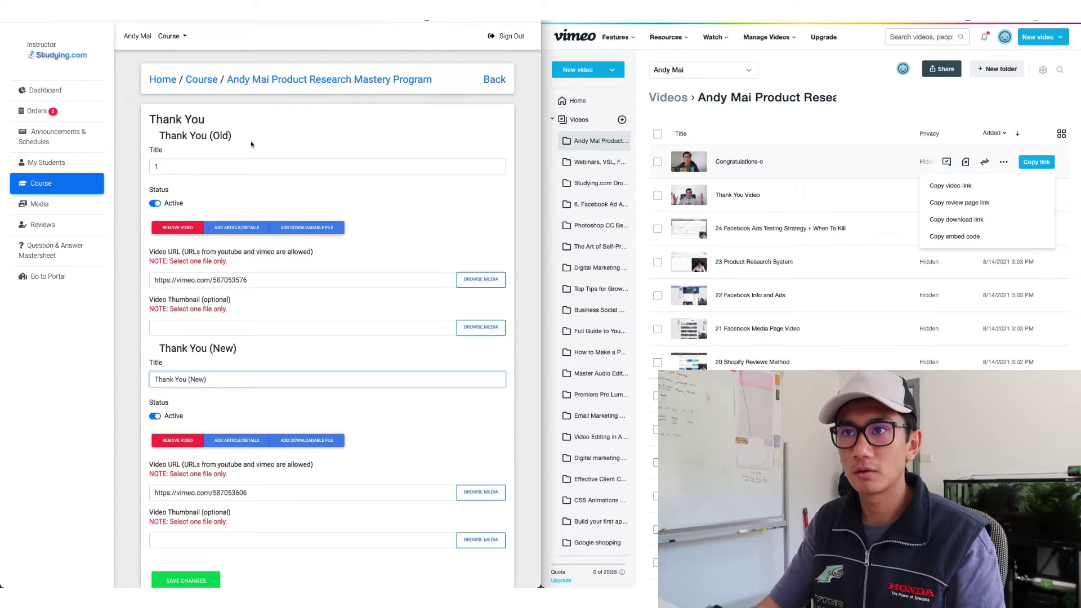
pyautogui.moveTo(252, 144); pyautogui.dragTo(160, 130)
pyautogui.hotkey('ctrl', 'c')
pyautogui.click(175, 164)
pyautogui.hotkey('ctrl', 'v')
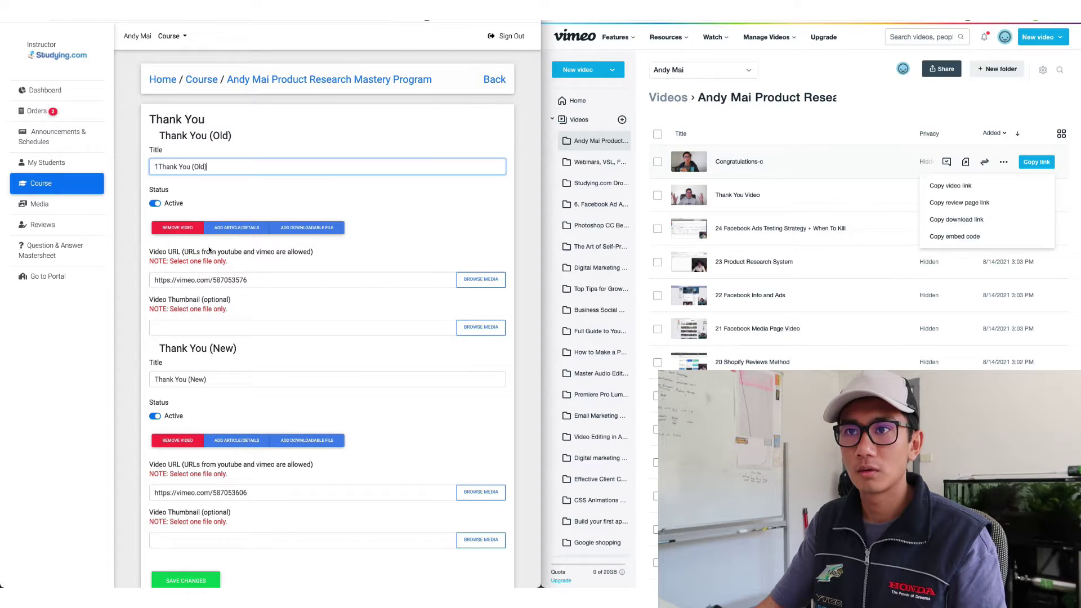
pyautogui.hotkey('ctrl', 'a')
pyautogui.hotkey('ctrl', 'v')
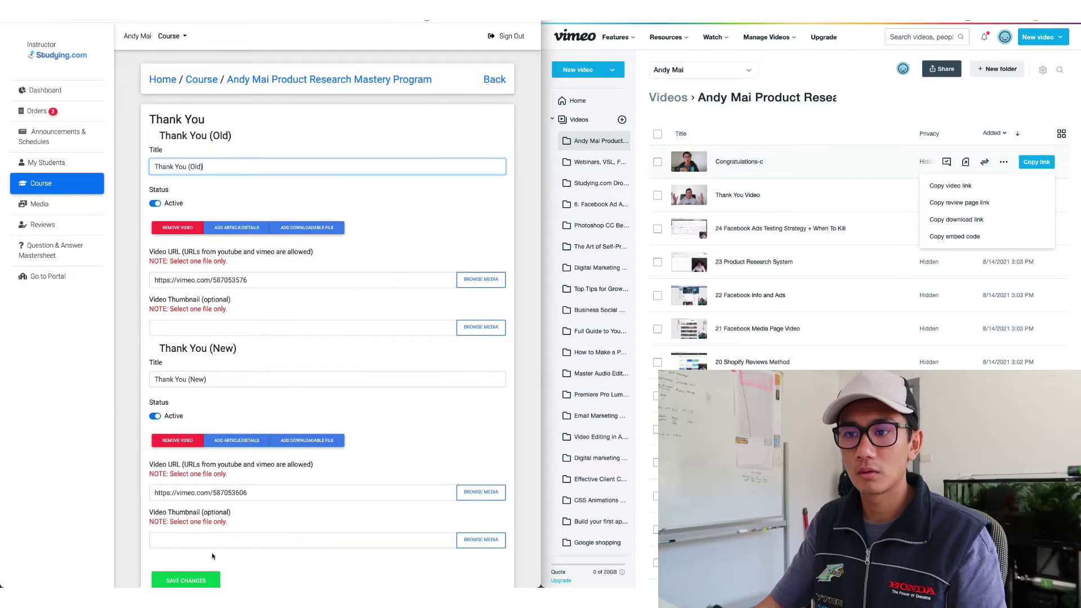
pyautogui.click(198, 579)
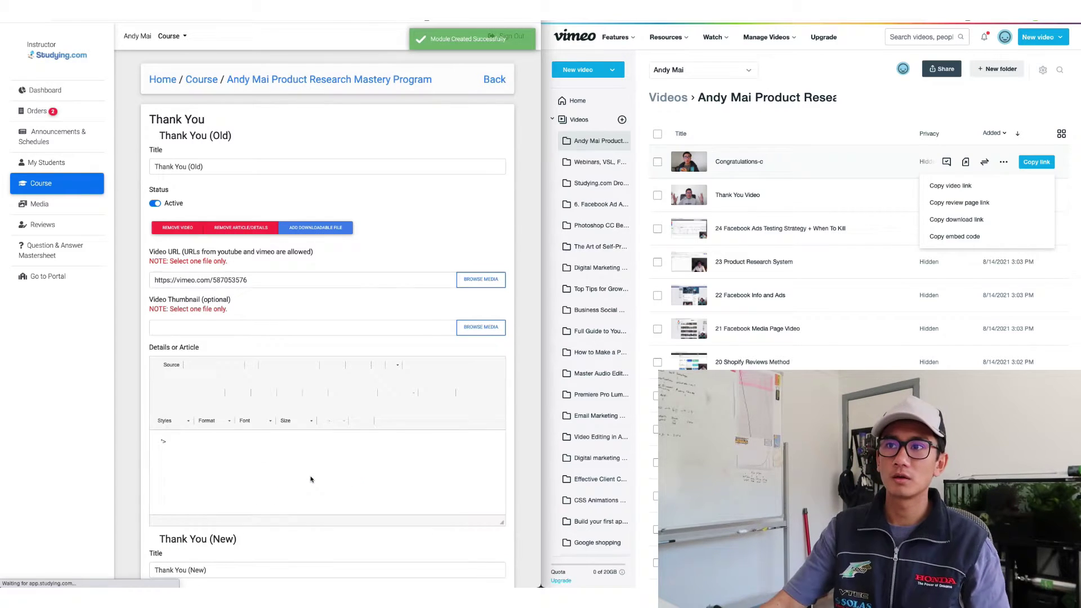
pyautogui.scroll(-5, 326, 348)
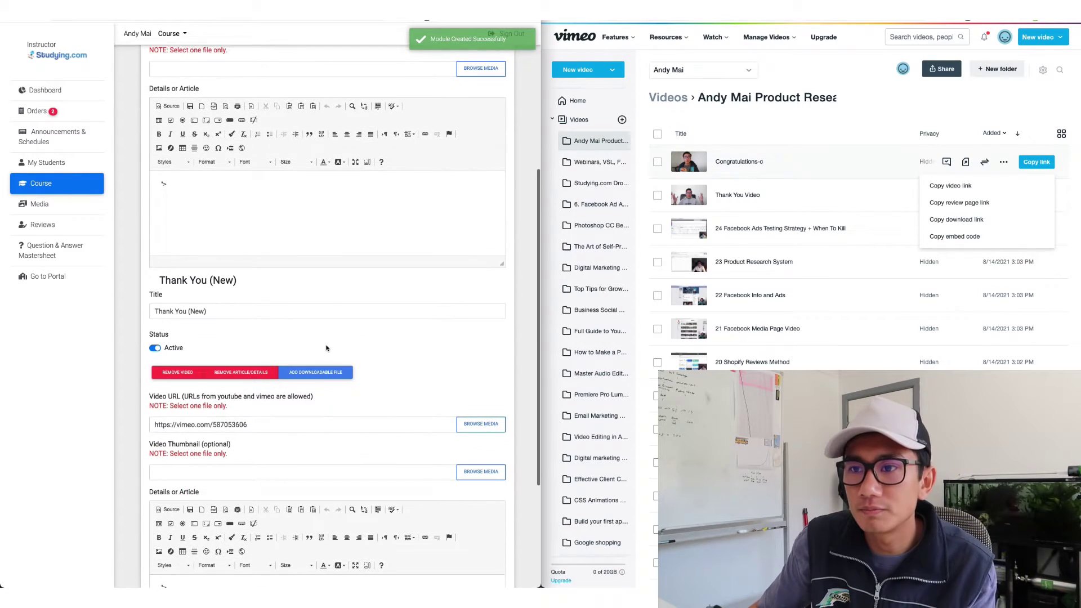
pyautogui.scroll(10, 326, 348)
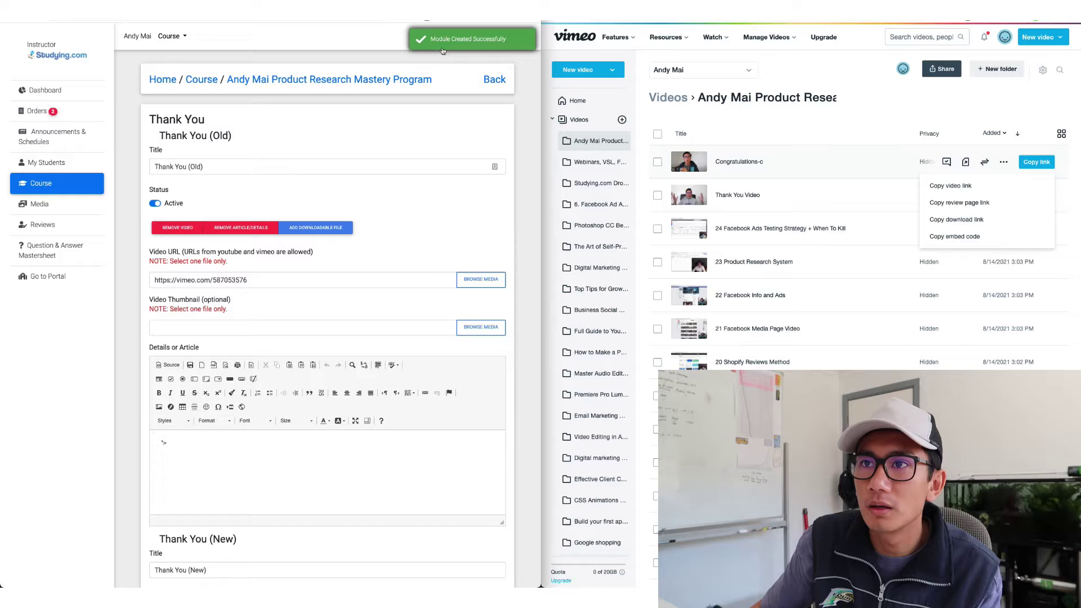
# Step: Open the course's enrolled students list (3 students) and try the ENROLL STUDENT button
pyautogui.click(201, 80)
pyautogui.click(386, 164)
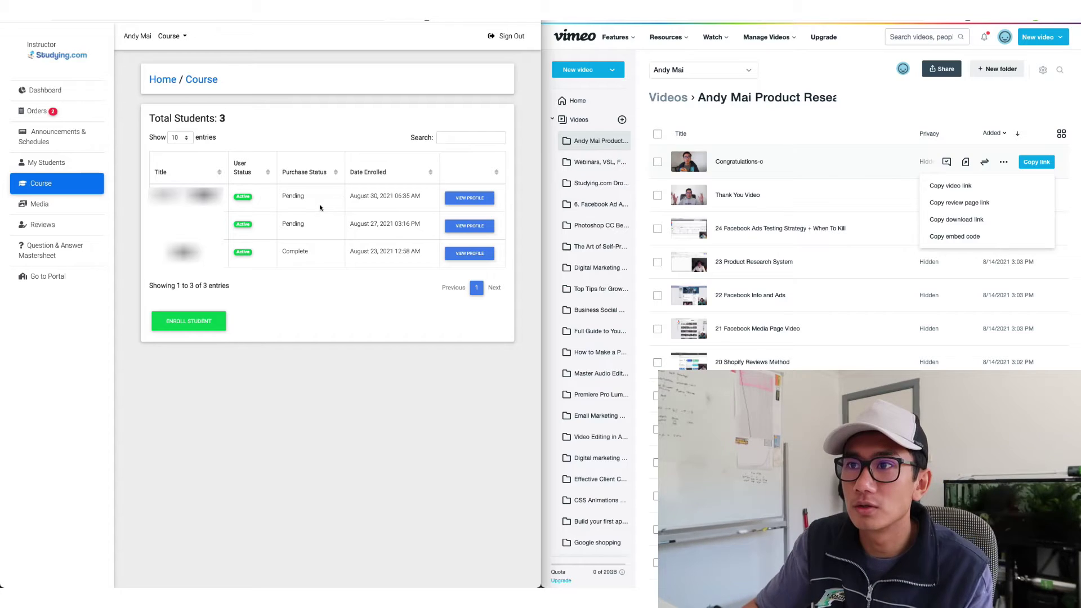
pyautogui.click(192, 325)
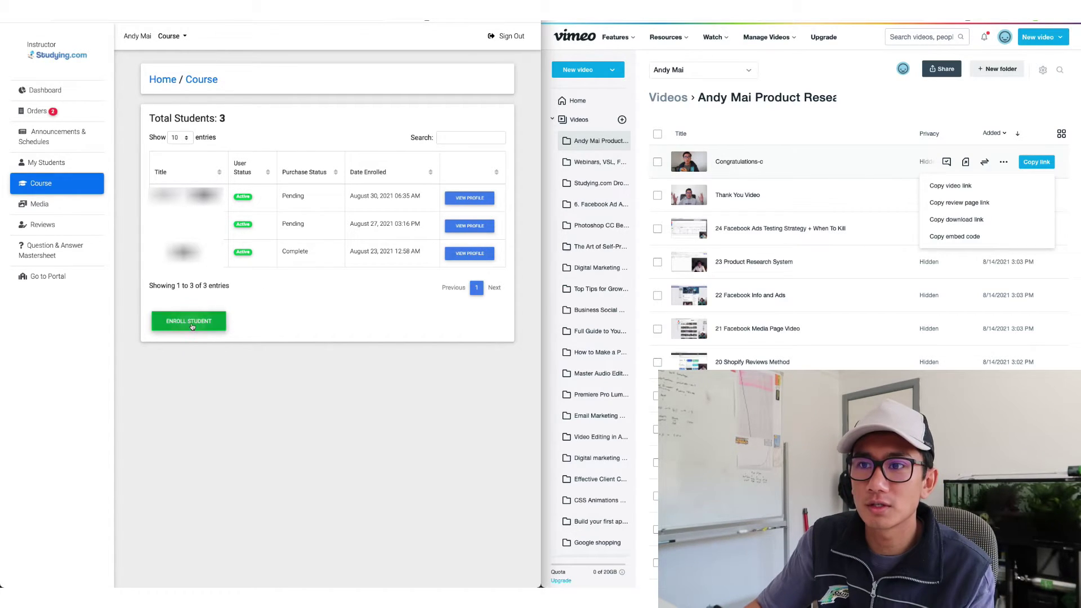
pyautogui.click(211, 318)
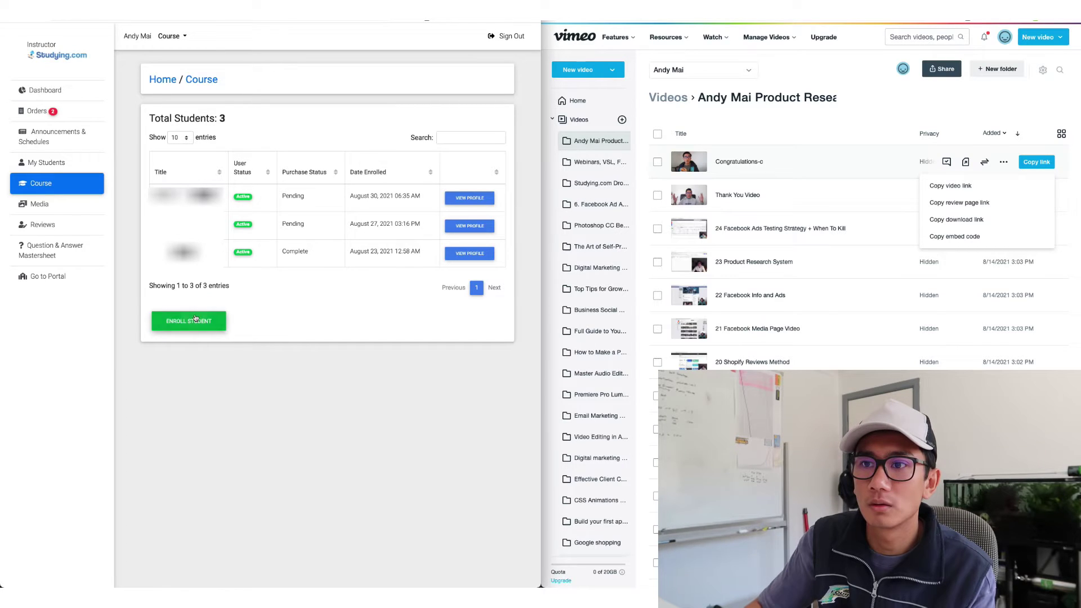
pyautogui.click(195, 318)
pyautogui.click(191, 327)
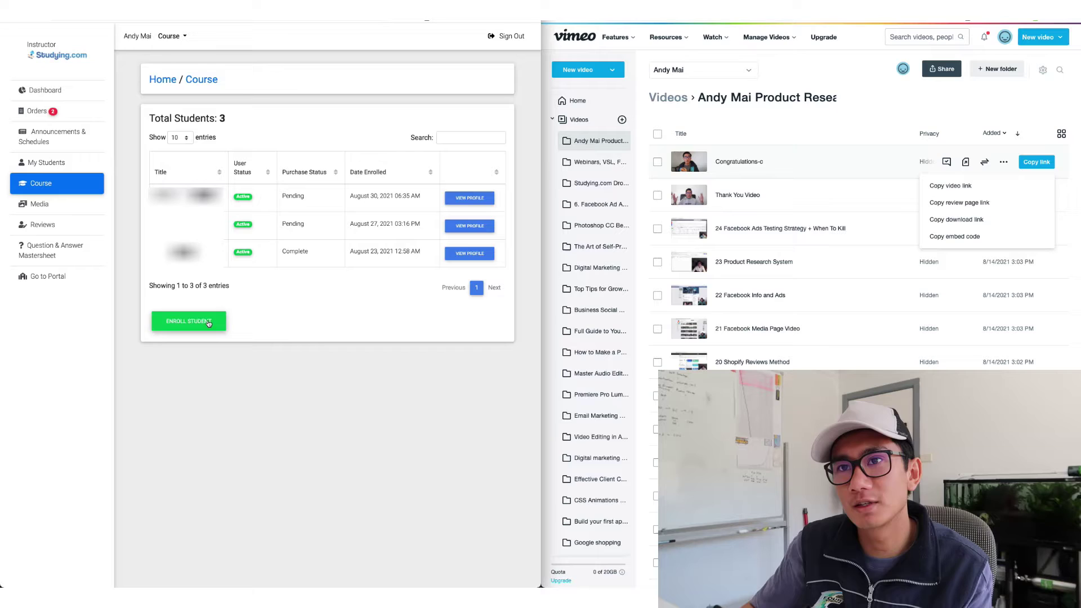
pyautogui.click(208, 323)
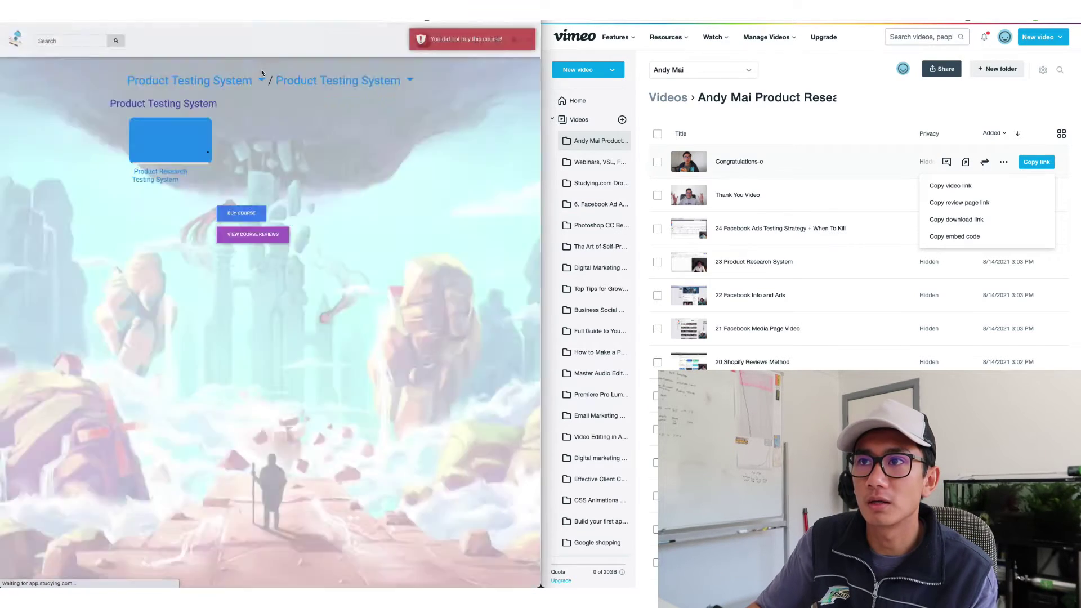
# Step: View the Aliexpress Search History lesson, then return home to browse the available courses
pyautogui.click(261, 80)
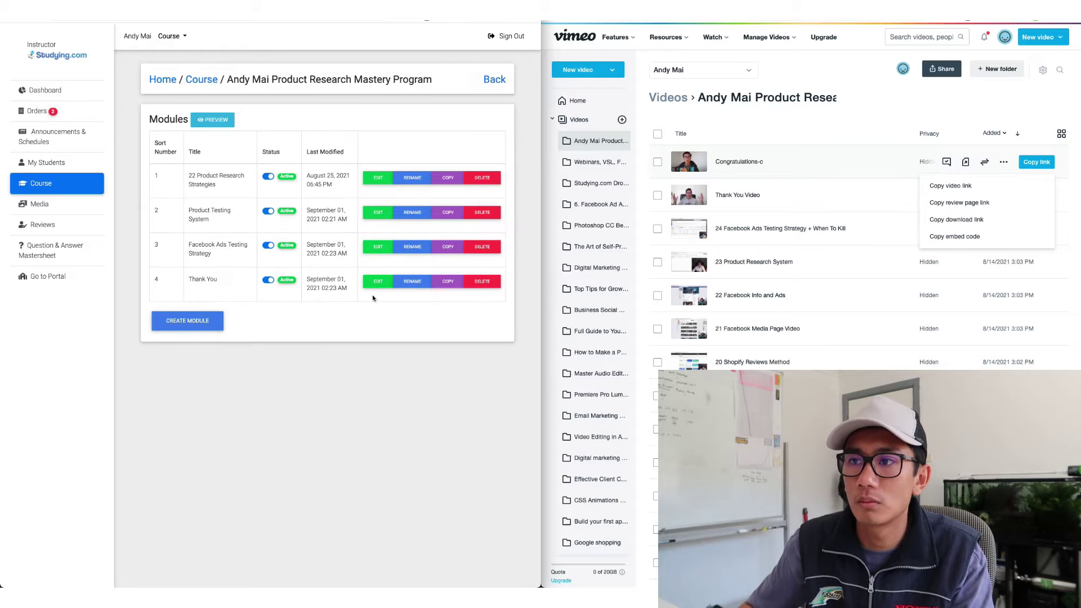
pyautogui.click(376, 283)
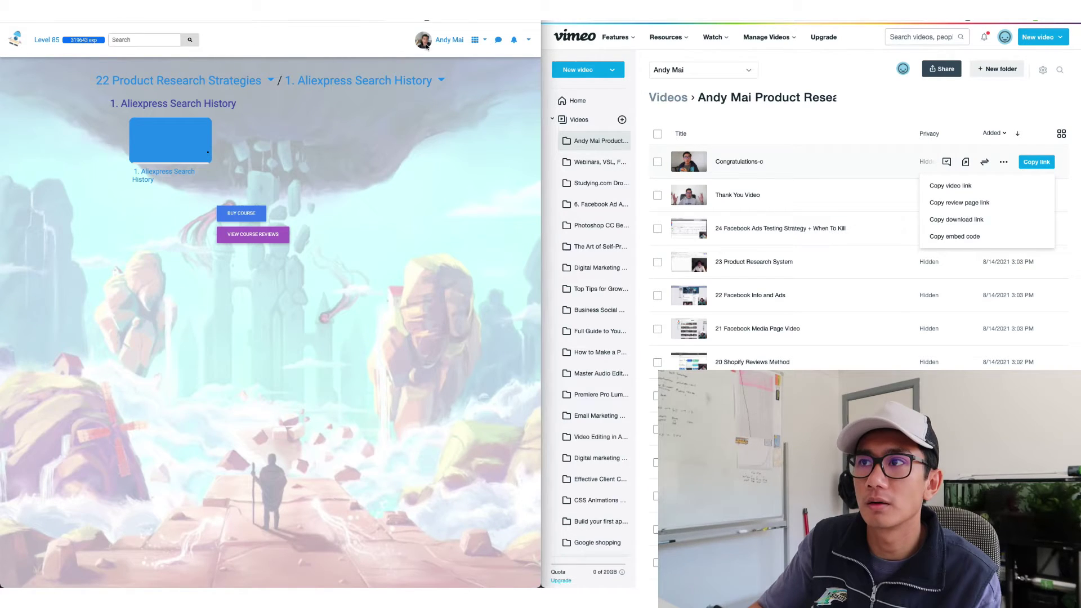
pyautogui.click(16, 46)
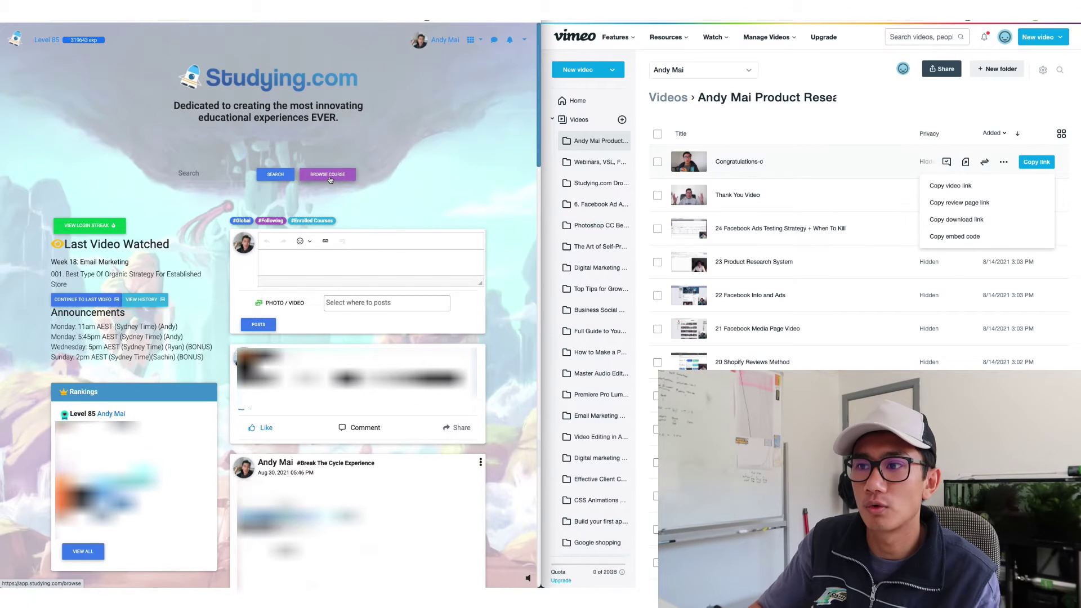
pyautogui.click(328, 175)
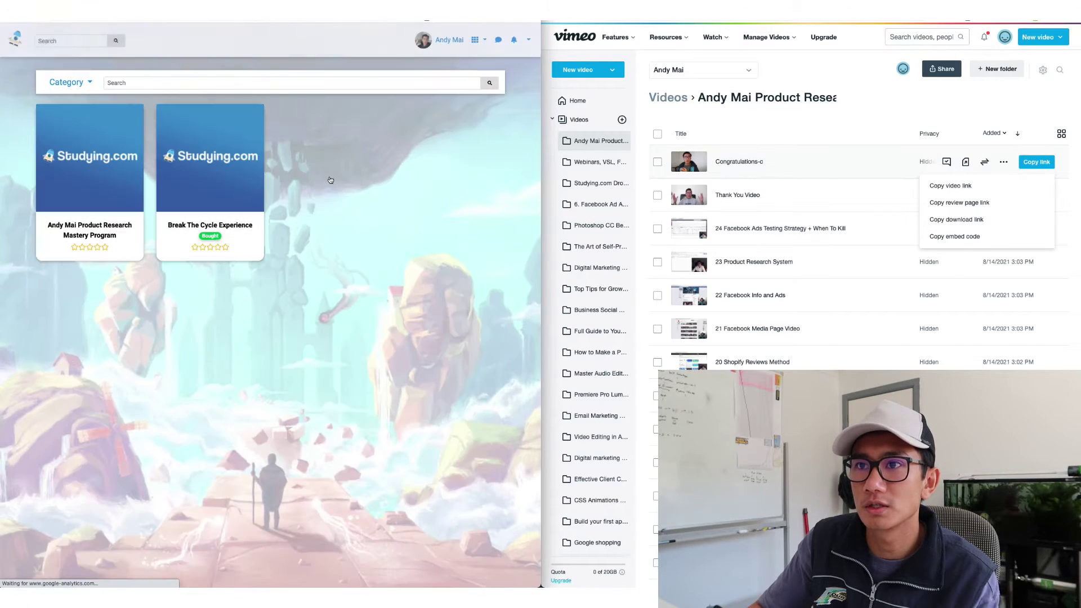
# Step: Enroll in Product Research Mastery Program for $0.00 and open lesson 1, Aliexpress Search History
pyautogui.click(107, 223)
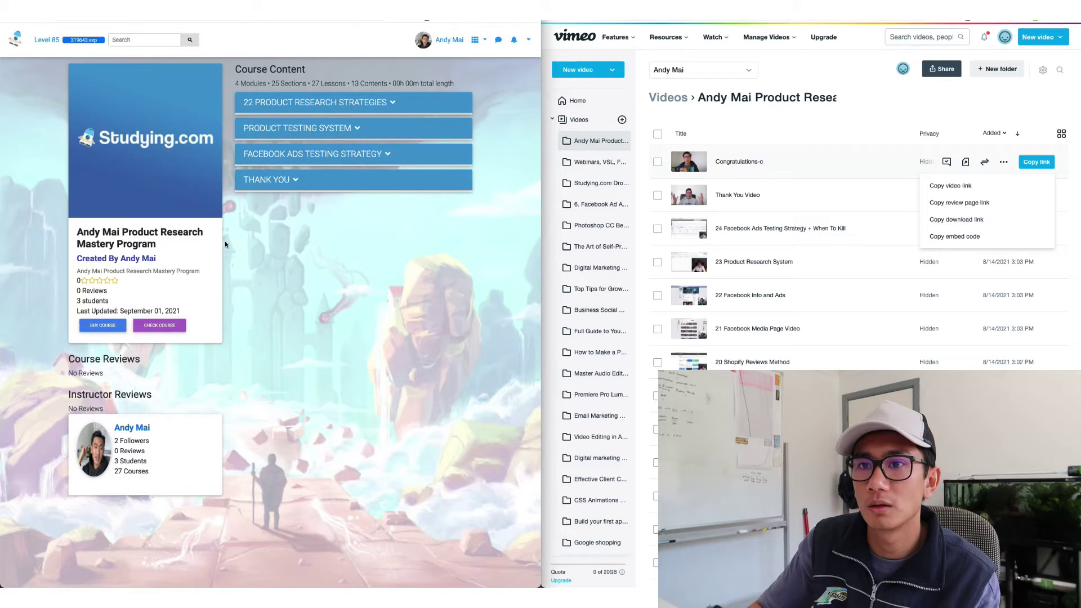
pyautogui.click(95, 327)
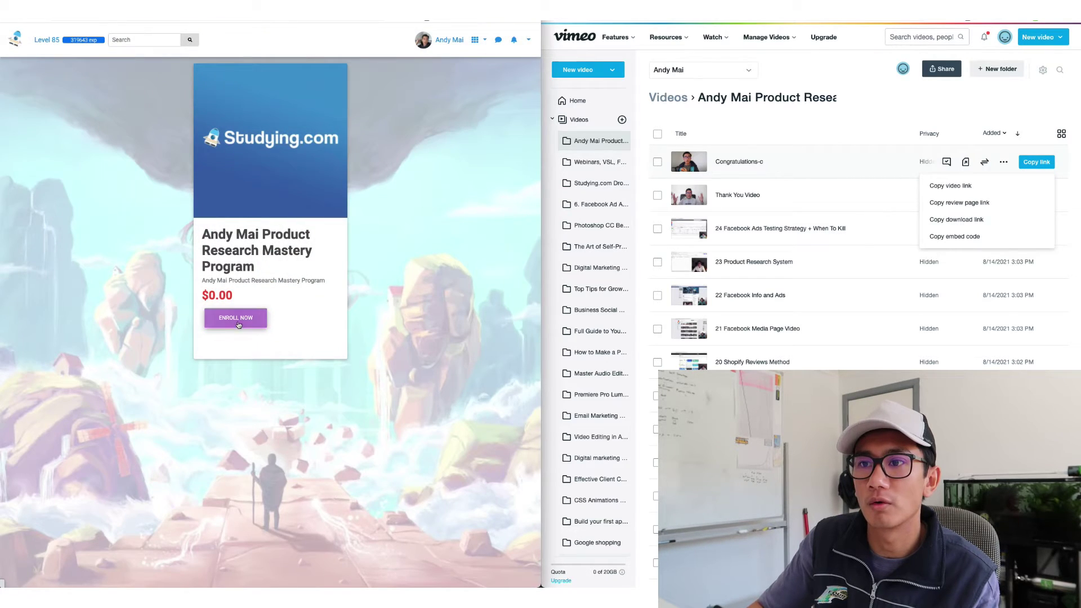
pyautogui.click(237, 318)
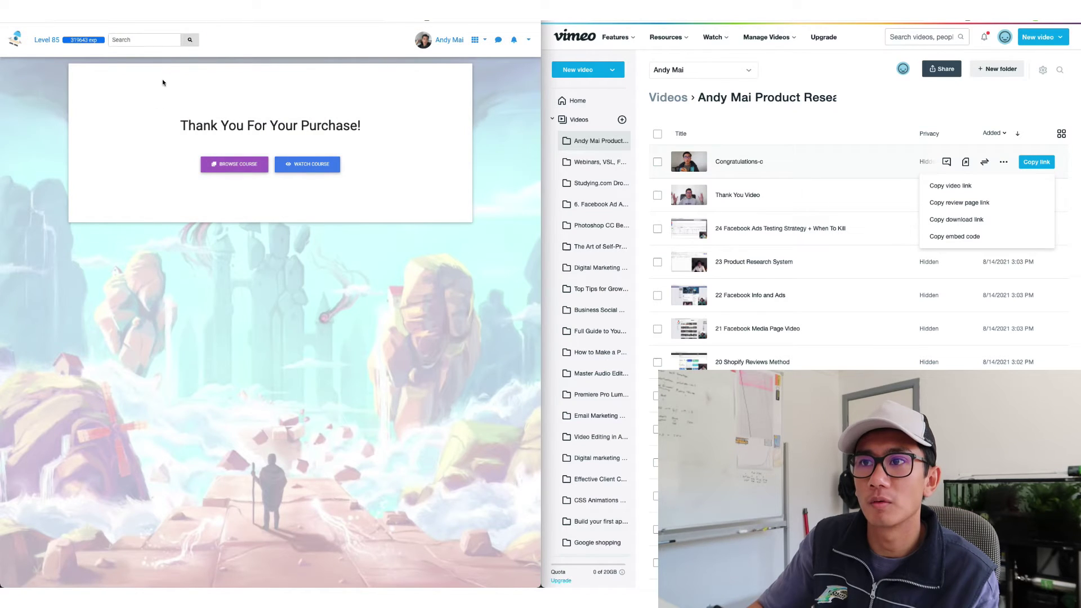
pyautogui.click(234, 164)
pyautogui.click(158, 325)
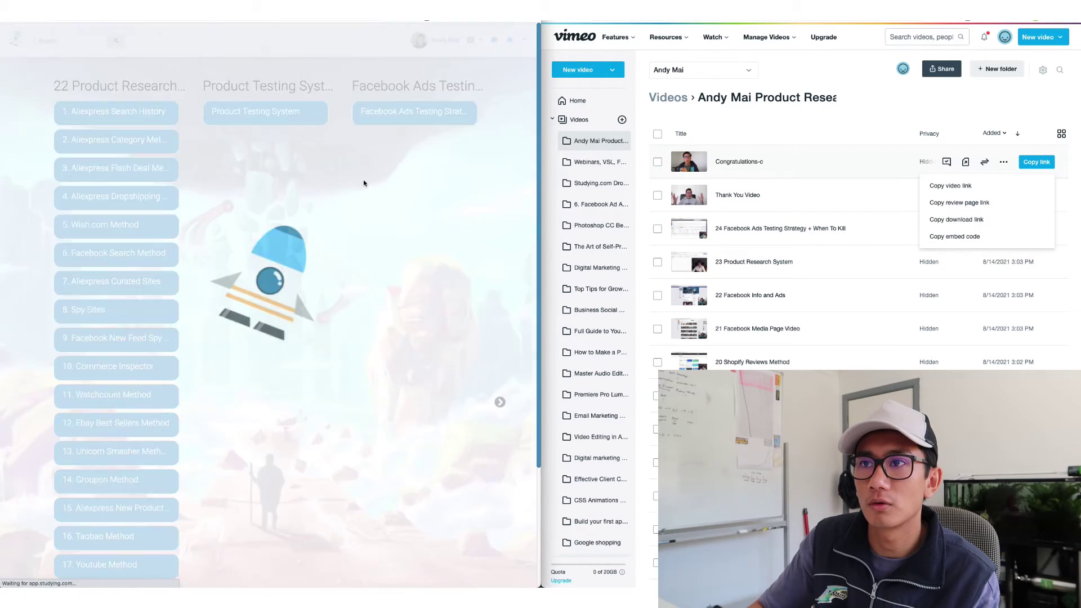
pyautogui.click(103, 133)
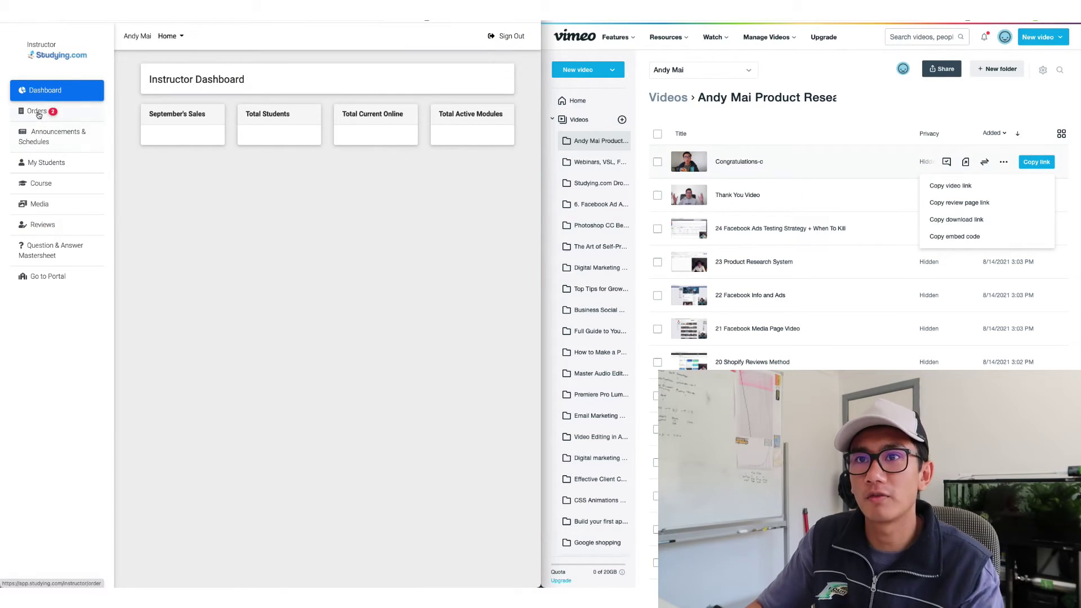
# Step: Approve the pending Product Research Mastery Program order in Orders, then return to the student portal
pyautogui.click(37, 111)
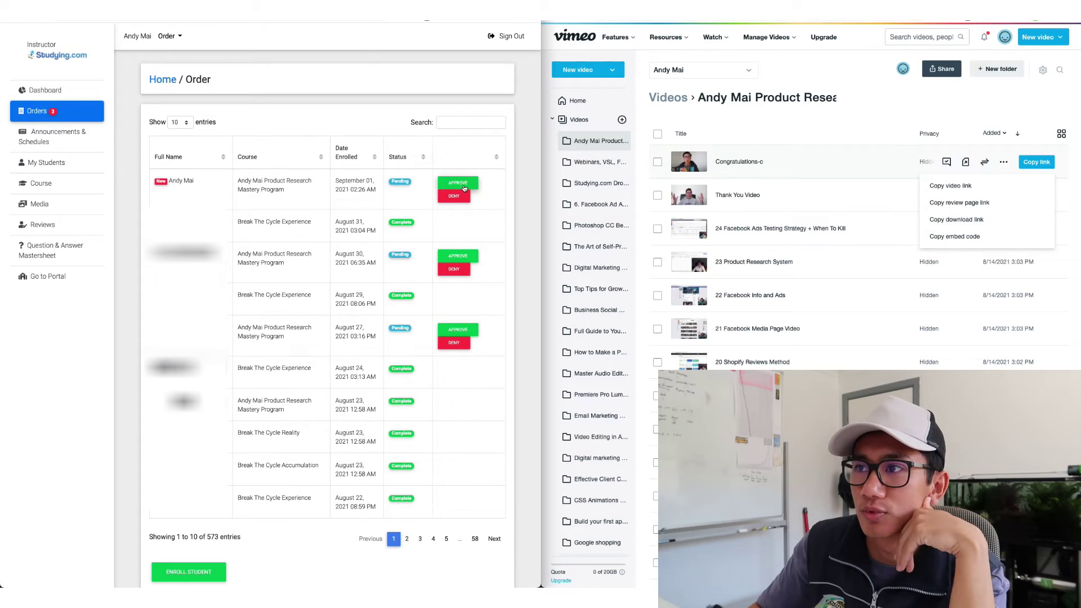
pyautogui.click(464, 188)
pyautogui.click(343, 62)
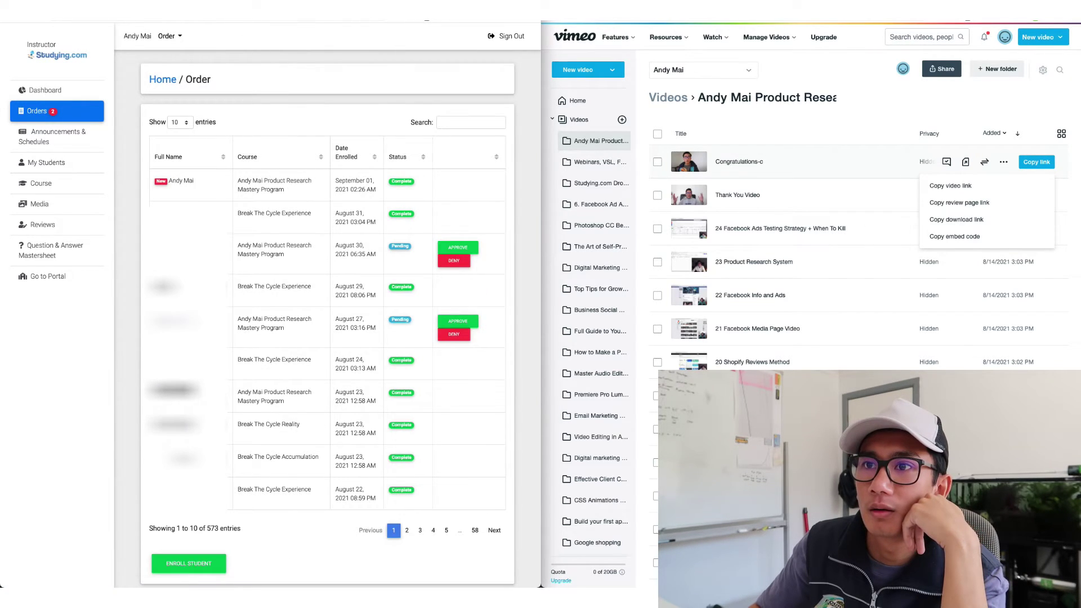
pyautogui.hotkey('ctrl', 'Tab')
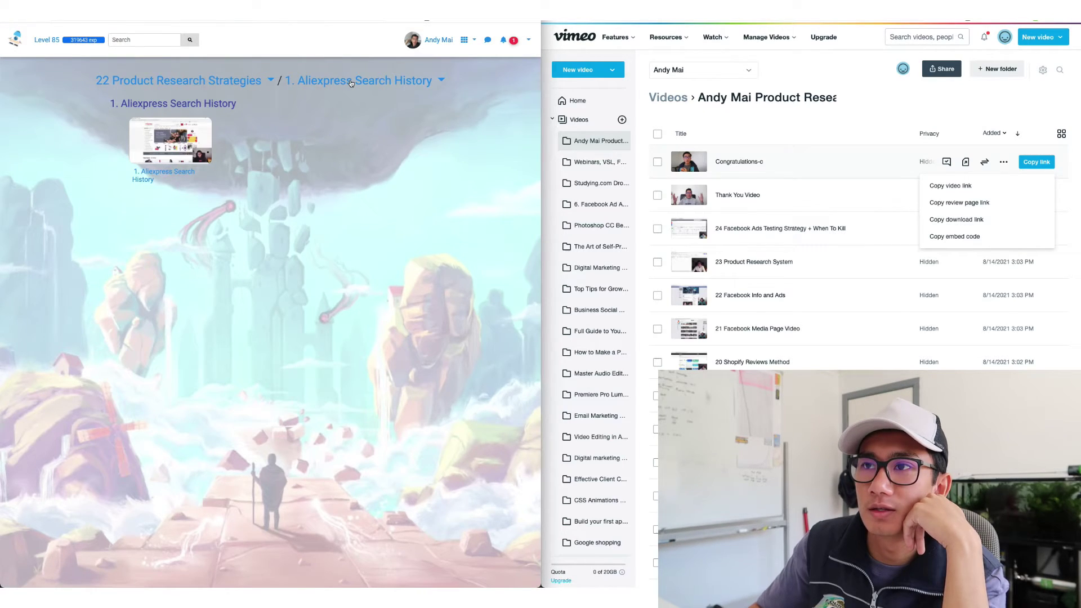
# Step: Step through the Product Testing System, Facebook Ads Testing Strategy and Thank You modules
pyautogui.click(350, 84)
pyautogui.click(204, 85)
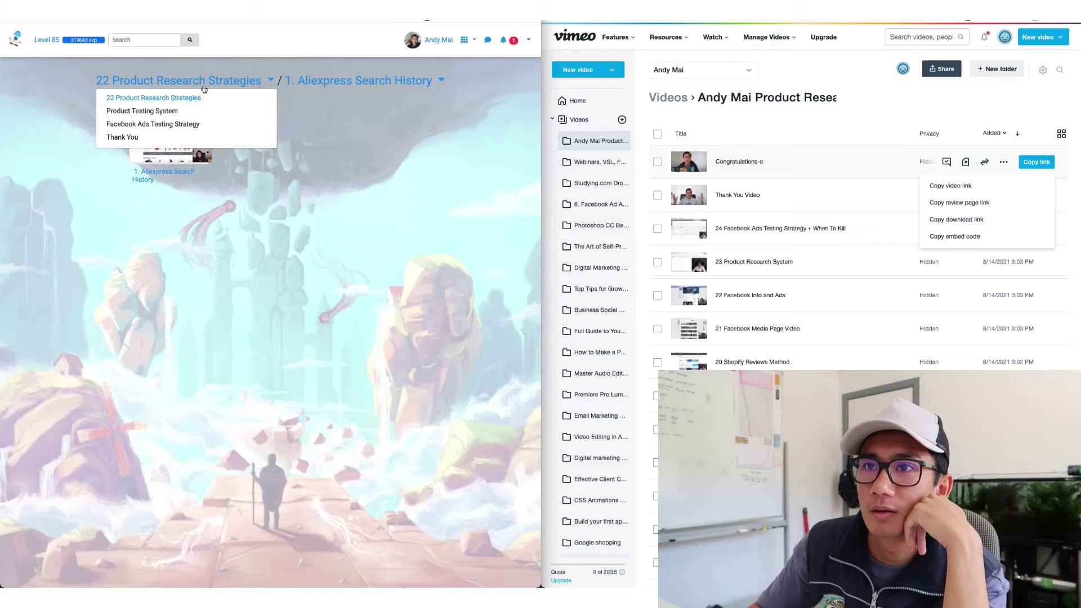
pyautogui.click(192, 114)
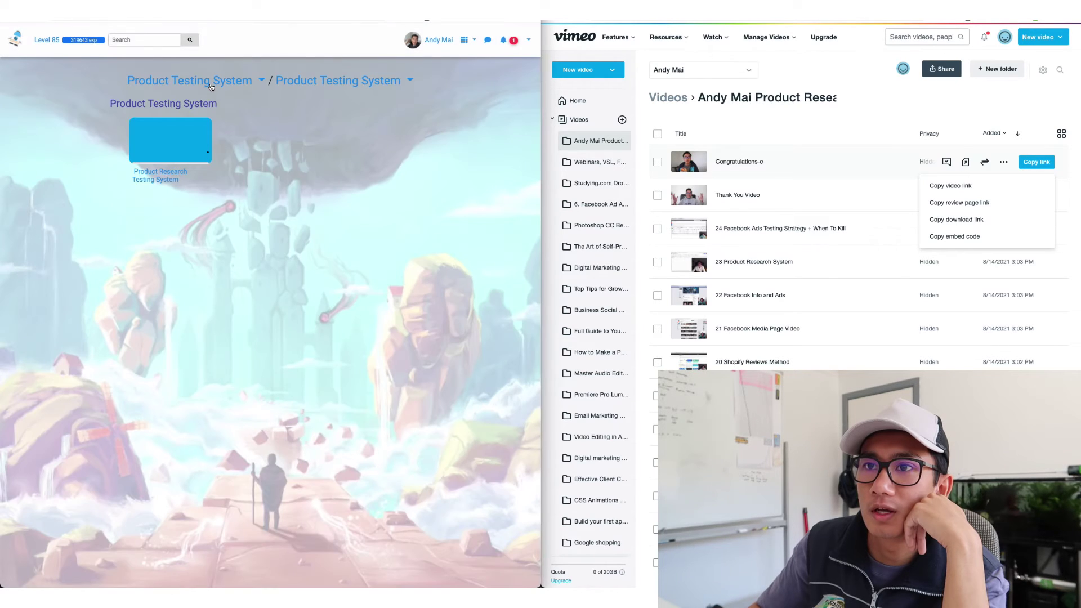
pyautogui.click(208, 81)
pyautogui.click(183, 128)
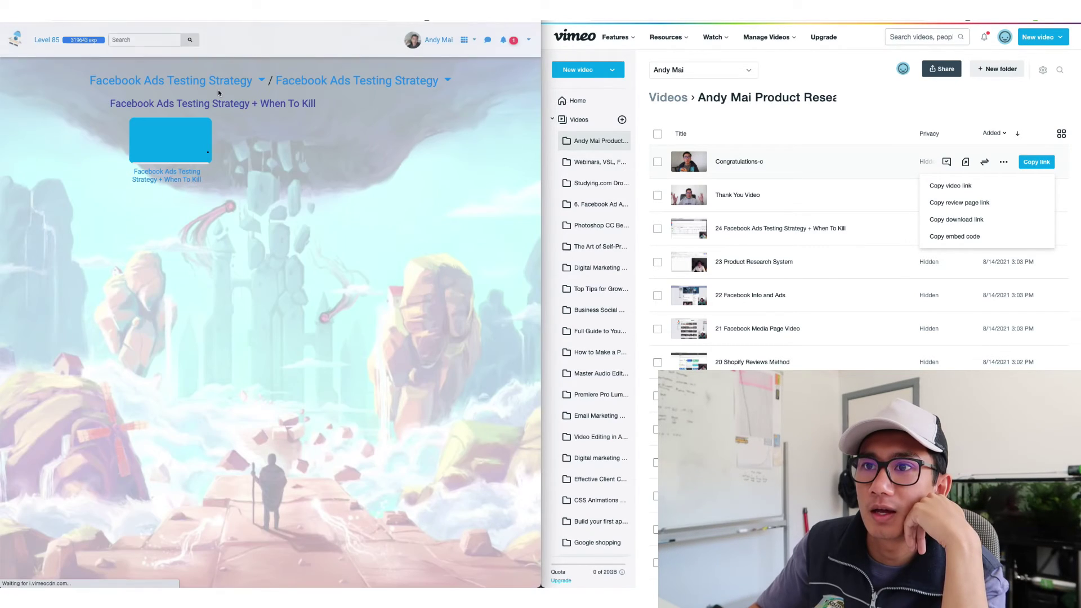
pyautogui.click(218, 88)
pyautogui.click(178, 138)
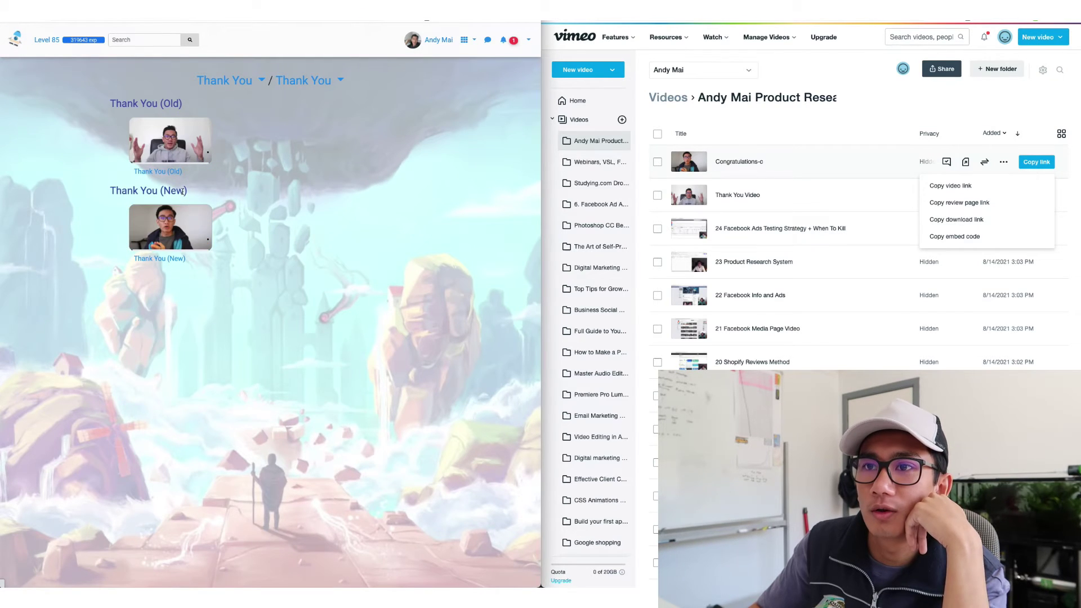
# Step: Show the course overview listing every module's lessons at 0% progress
pyautogui.click(225, 81)
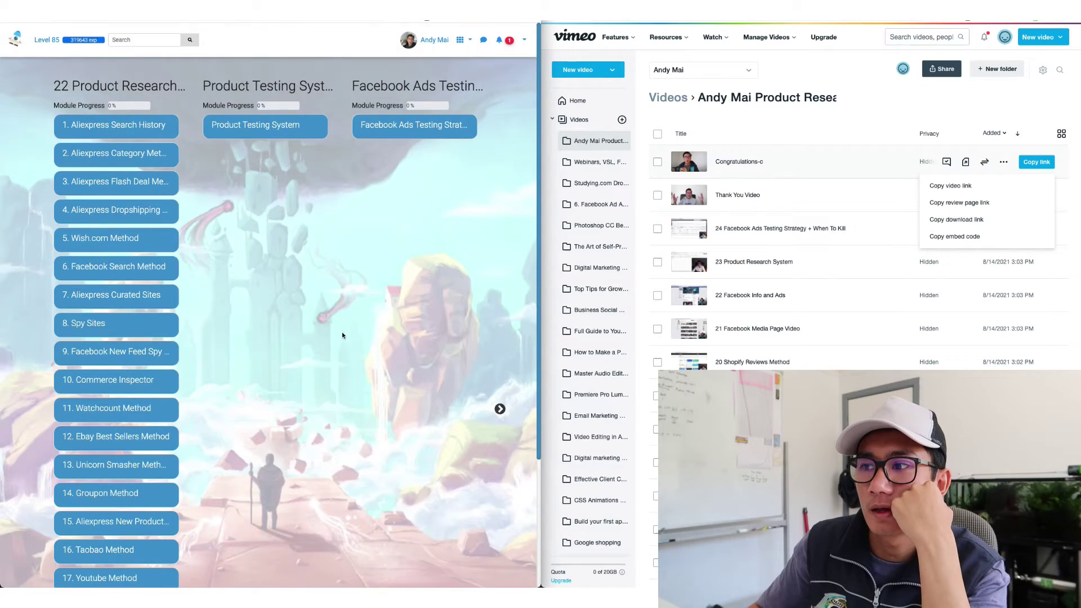
pyautogui.scroll(-3, 342, 332)
pyautogui.scroll(2, 366, 383)
pyautogui.scroll(2, 388, 385)
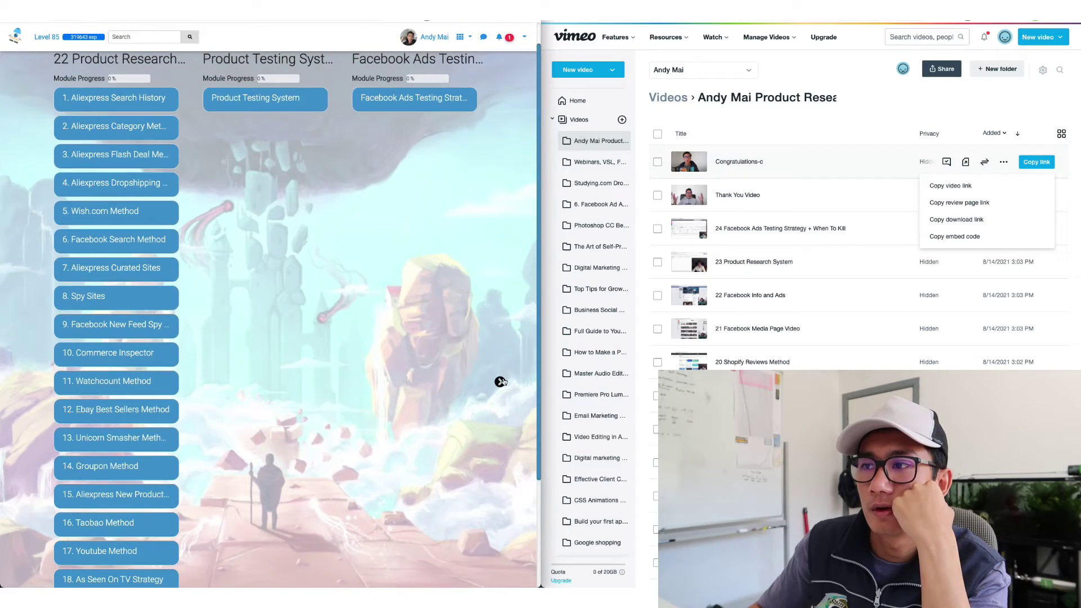